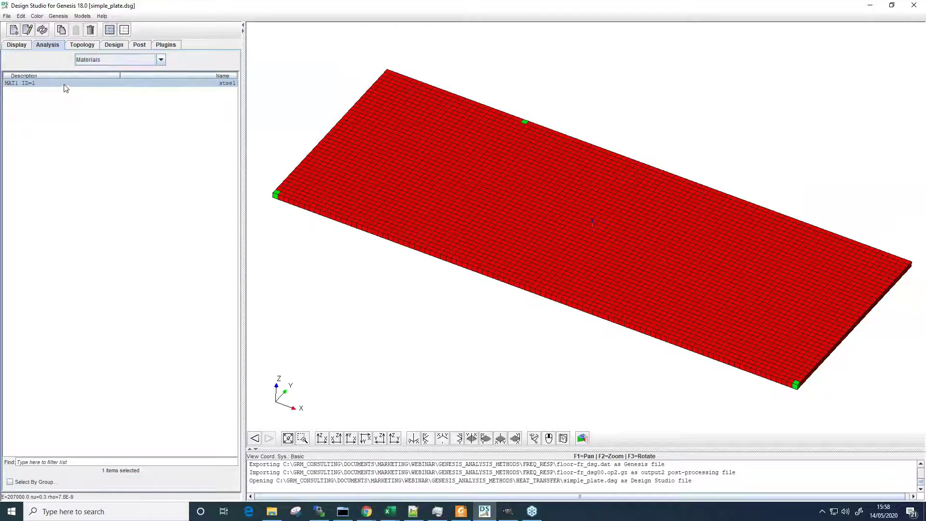
Give the steel material isotropic heat transfer properties (MAT4) with K set to 0.05.
double_click(66, 83)
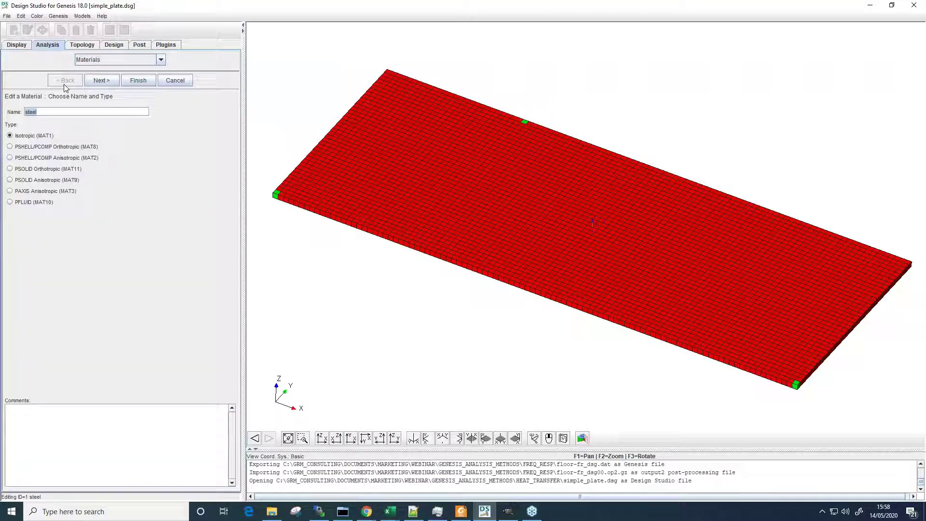
click(100, 83)
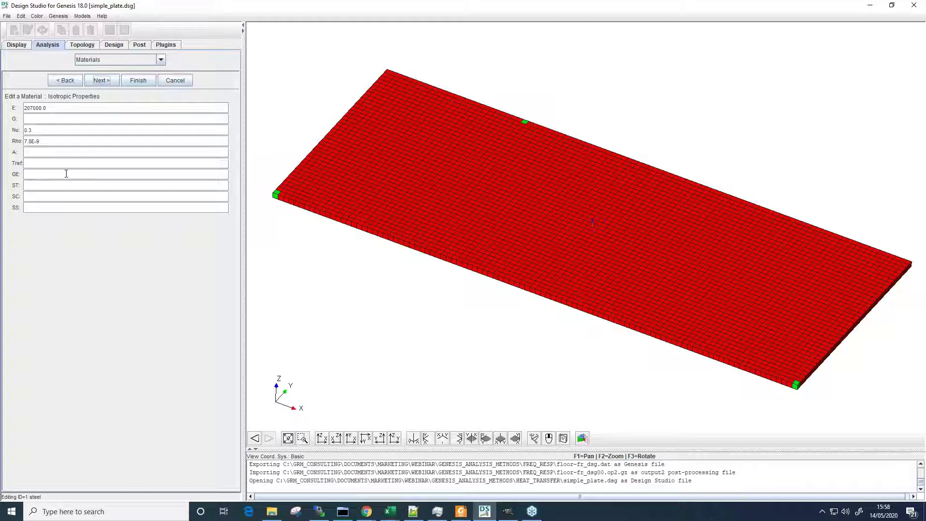
click(105, 83)
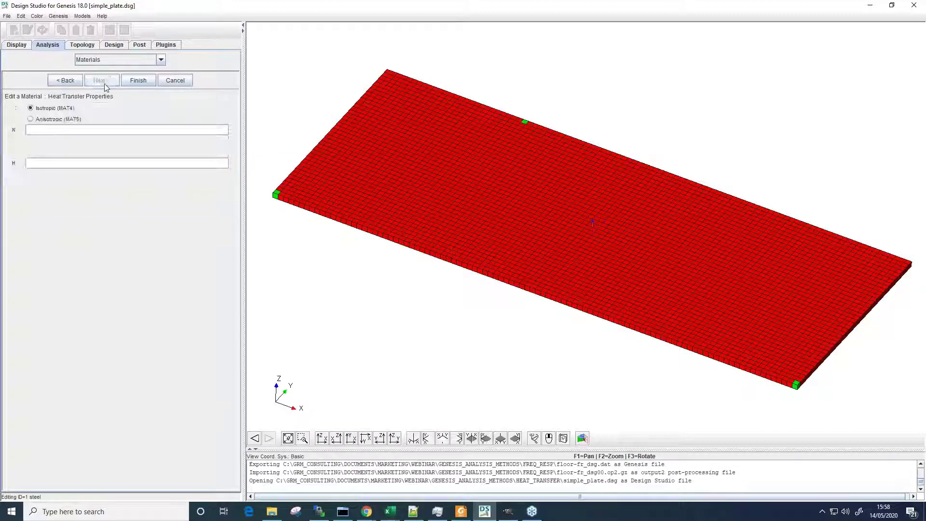
click(42, 131)
text(0.05)
click(135, 82)
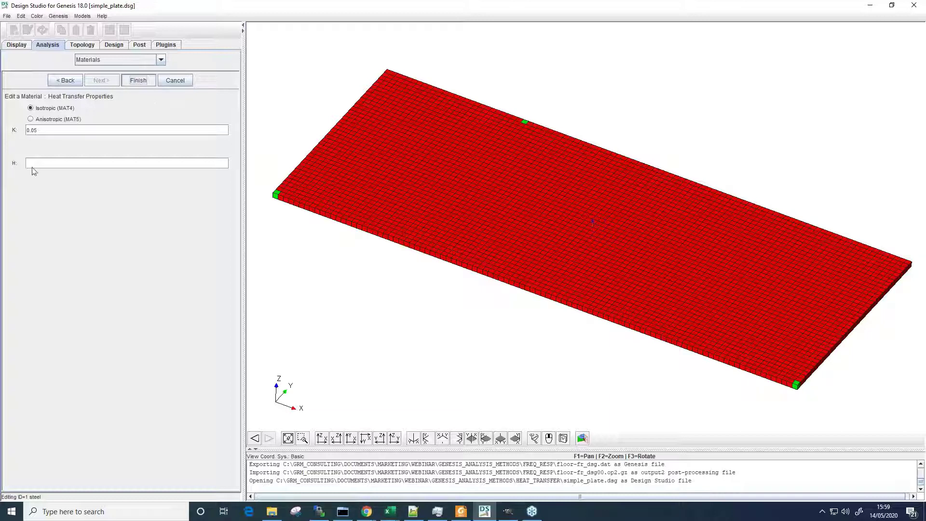
click(138, 80)
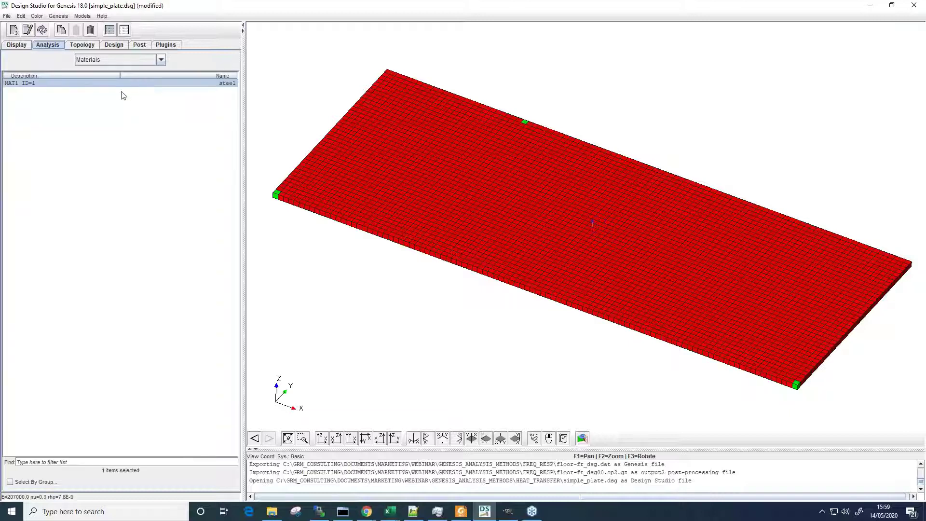
click(124, 31)
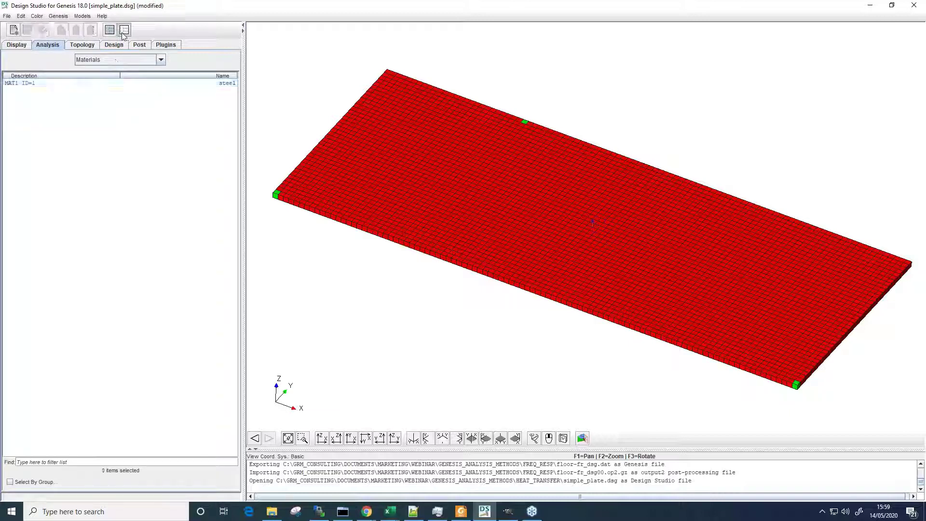
Create a CHBDYE-holder group property named Power Source.
middle_drag(453, 181, 390, 155)
click(161, 60)
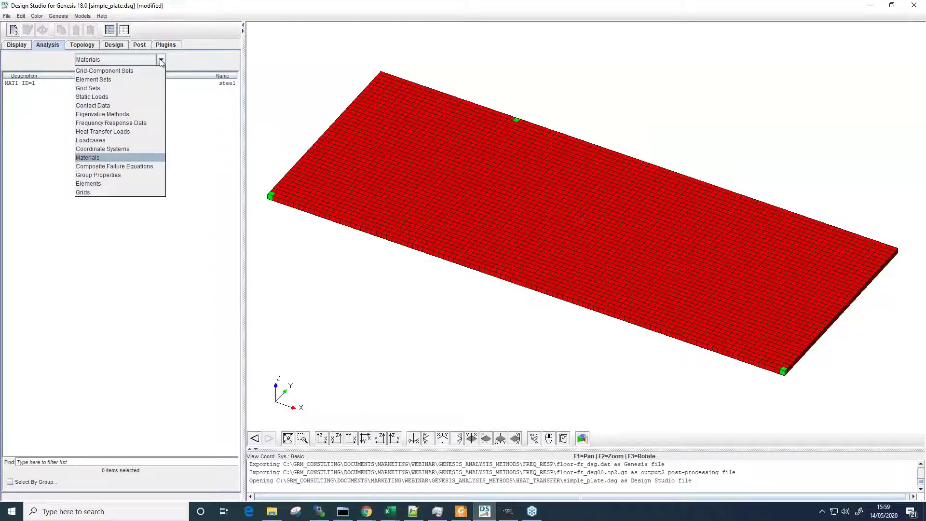
click(115, 175)
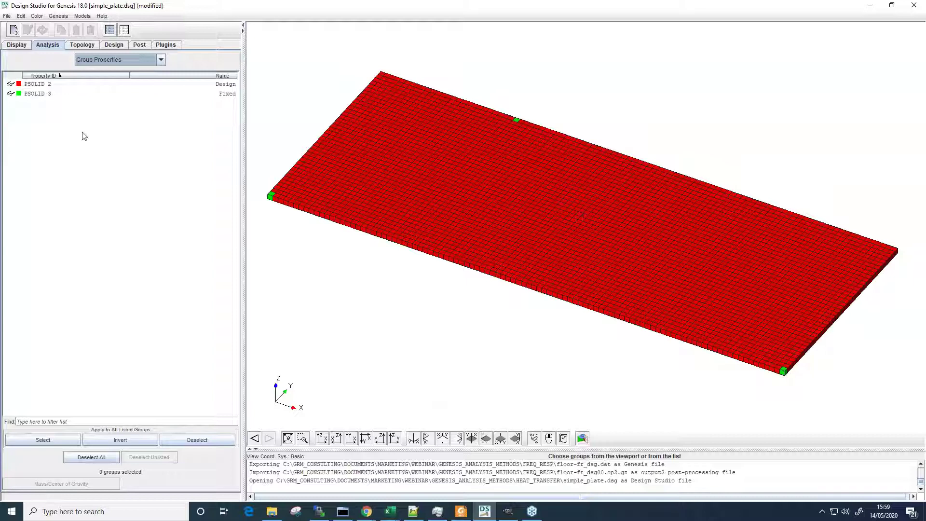
click(13, 31)
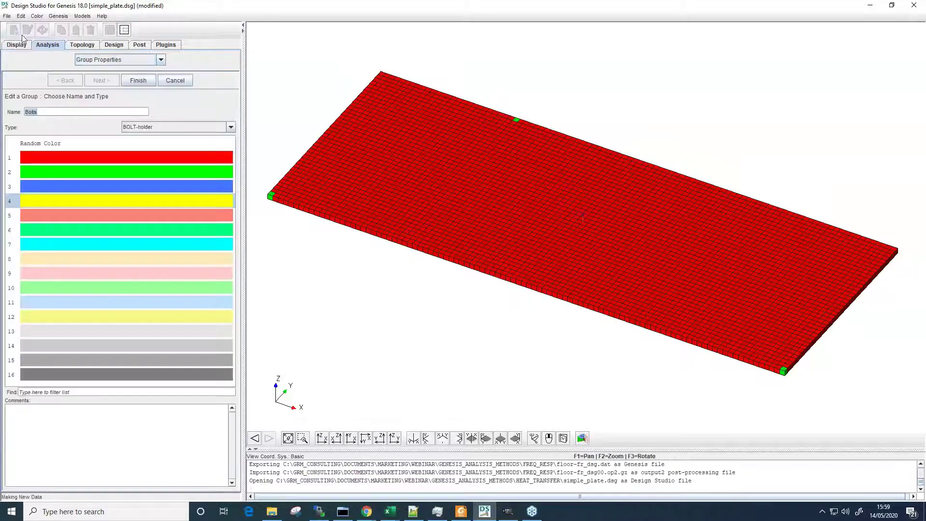
click(149, 127)
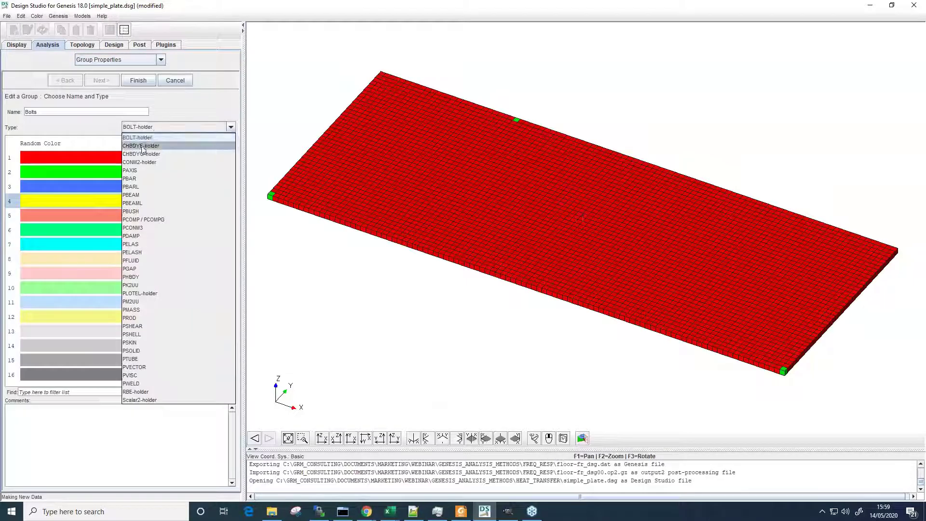
click(143, 146)
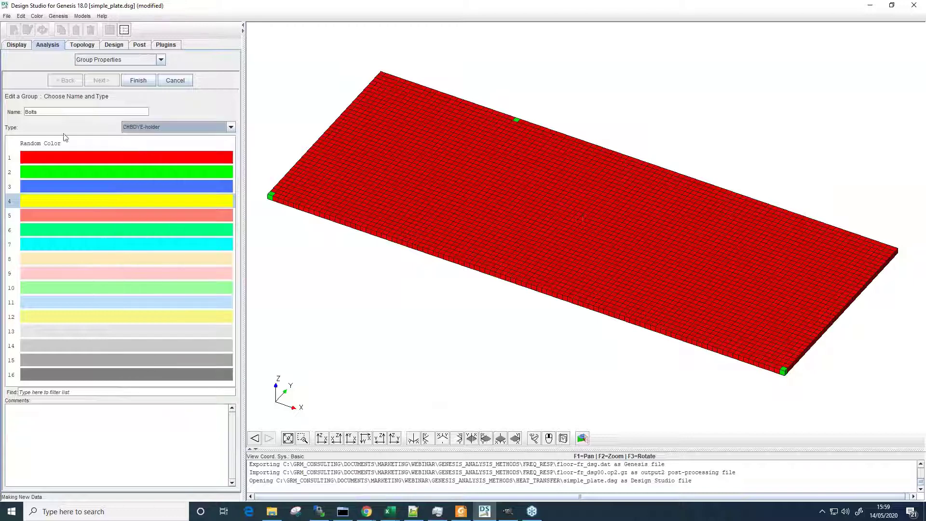
double_click(46, 113)
text(PO)
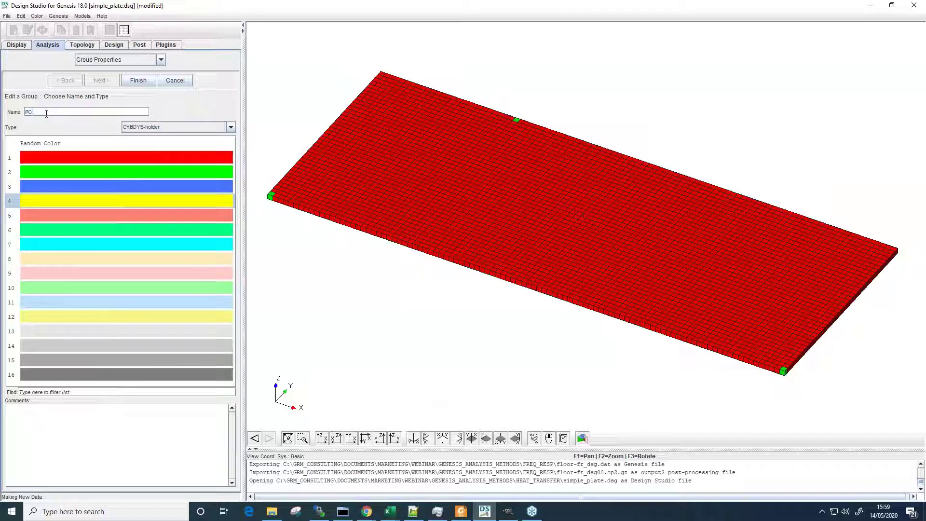
text(wer Source)
key(Right)
key(shift+Right)
text(o)
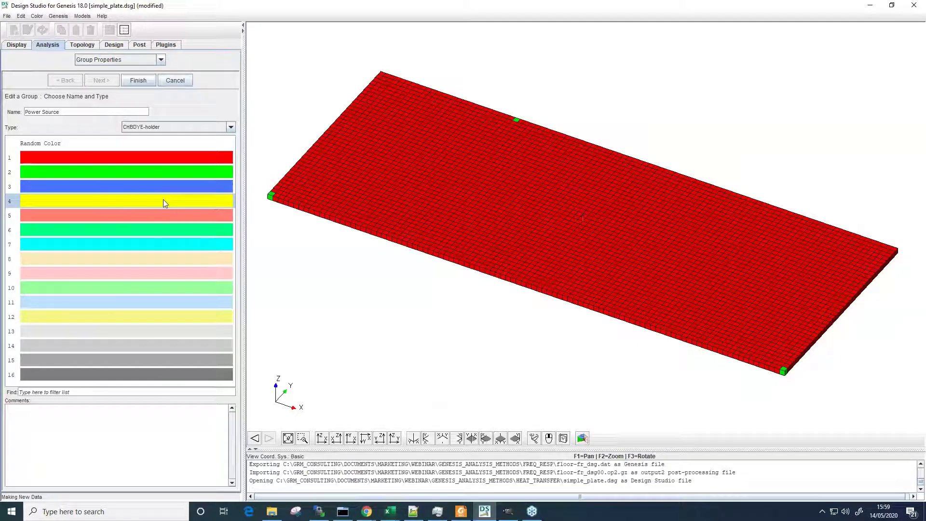
click(151, 81)
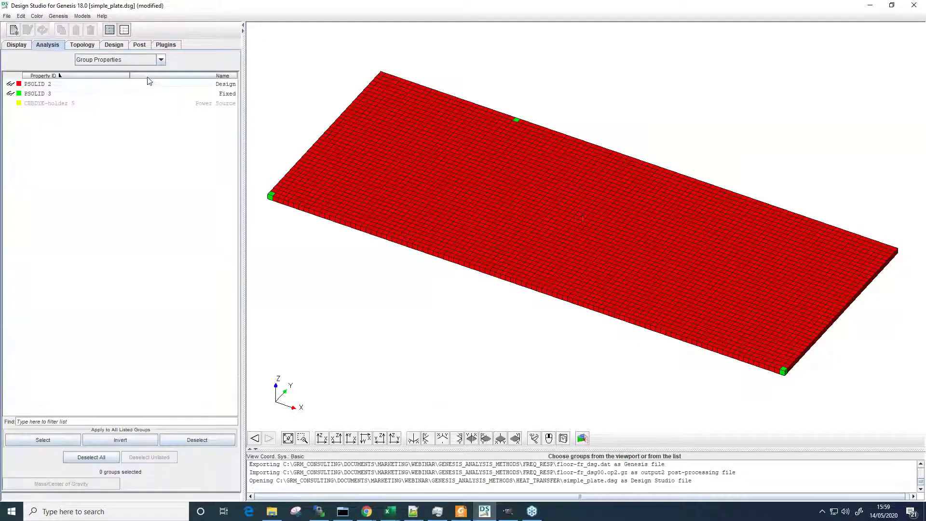
Start defining new original elements in the Power Source group.
click(105, 59)
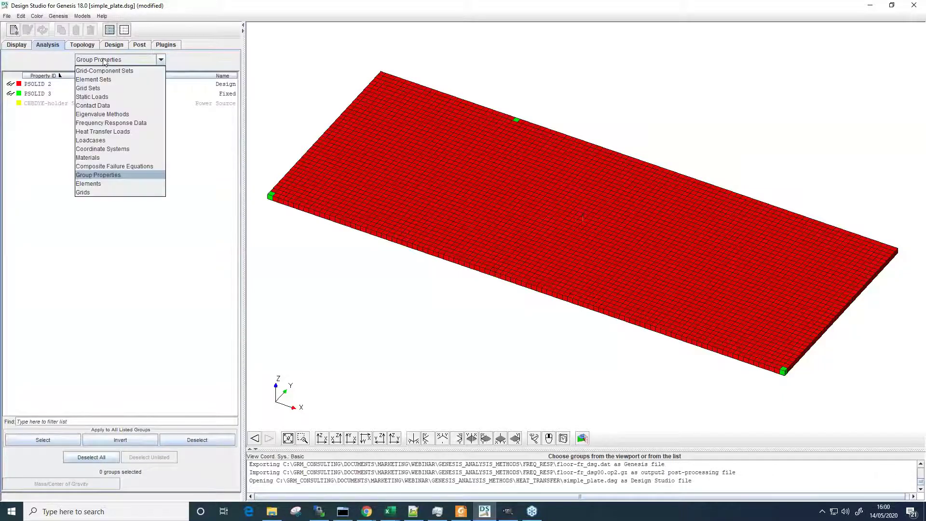
click(111, 185)
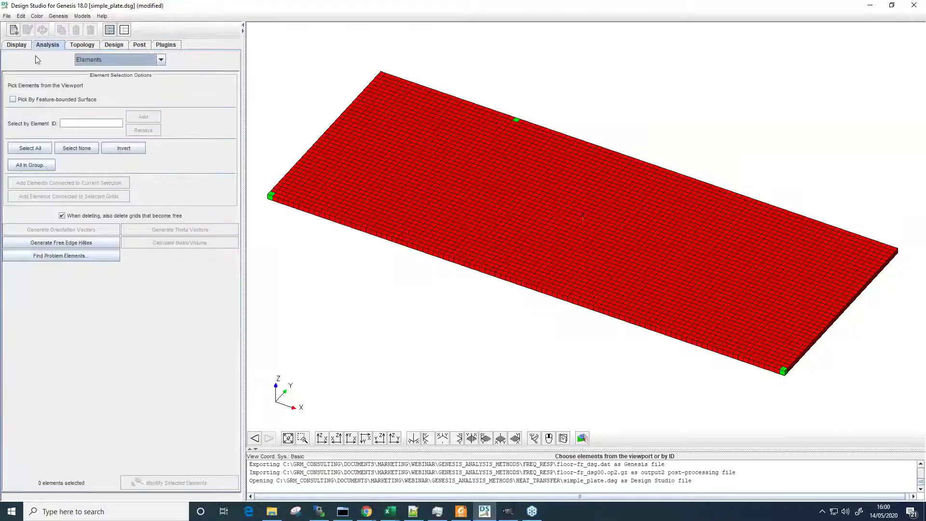
click(14, 29)
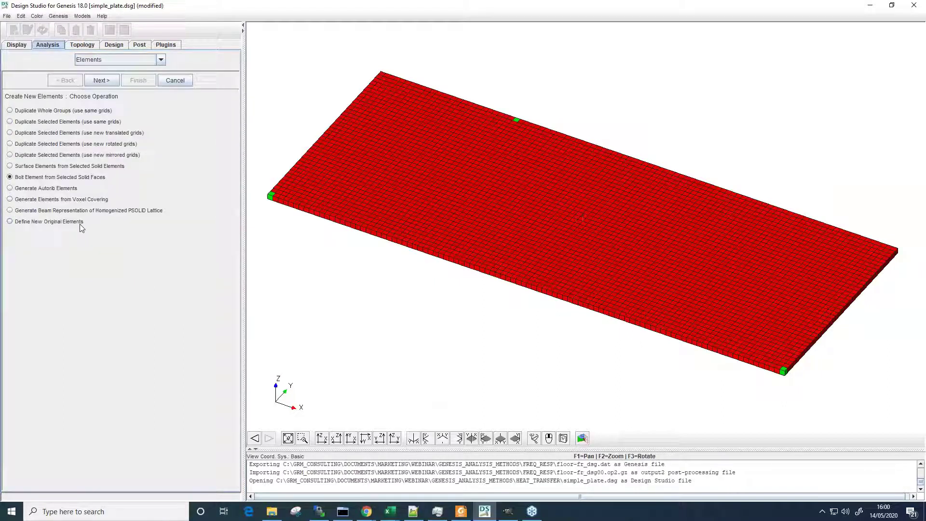
click(66, 223)
click(104, 81)
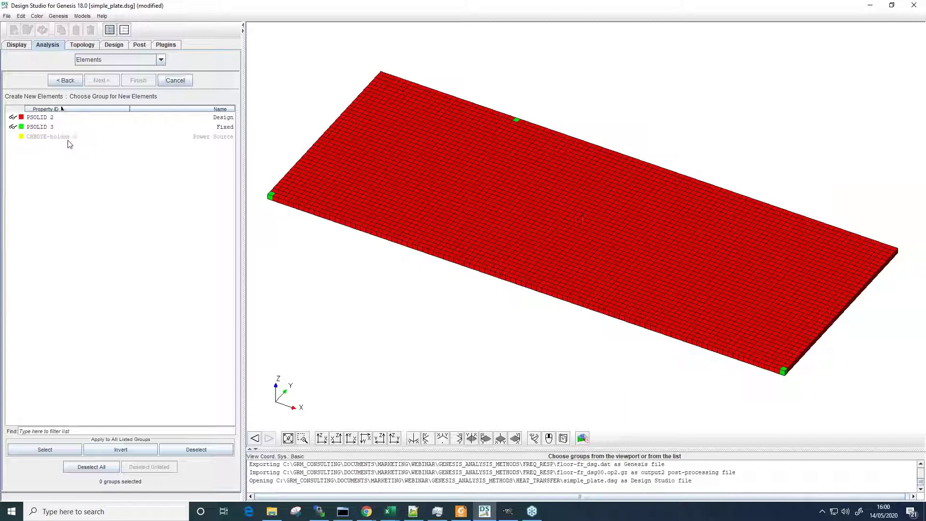
click(69, 139)
click(103, 81)
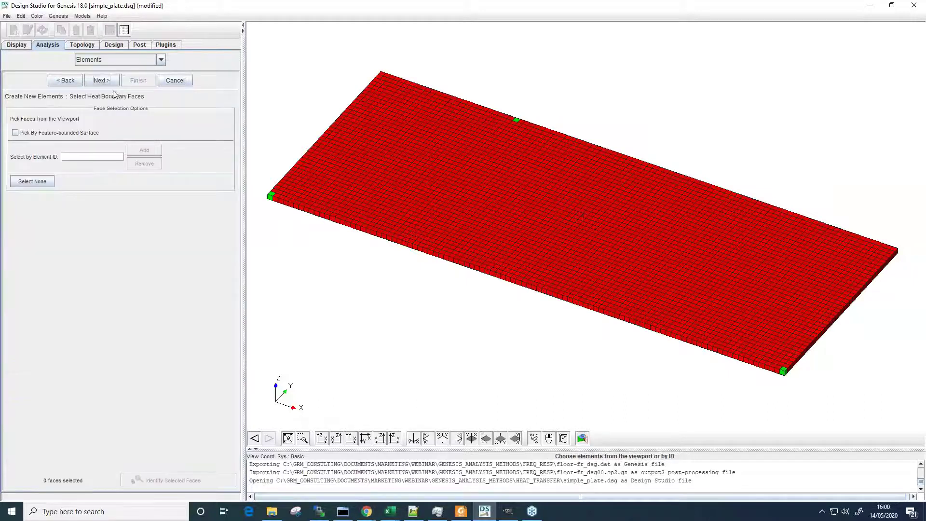
Create a heat boundary element on the long-side face of the green block at the plate's front corner, leaving the convection parameters empty.
scroll(784, 371, down, 2)
scroll(783, 371, up, 6)
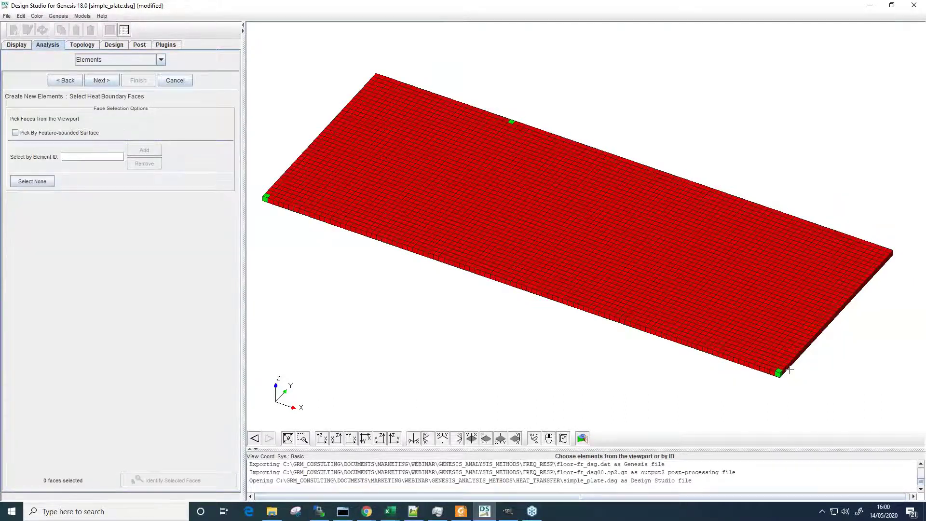
scroll(776, 382, up, 2)
click(773, 356)
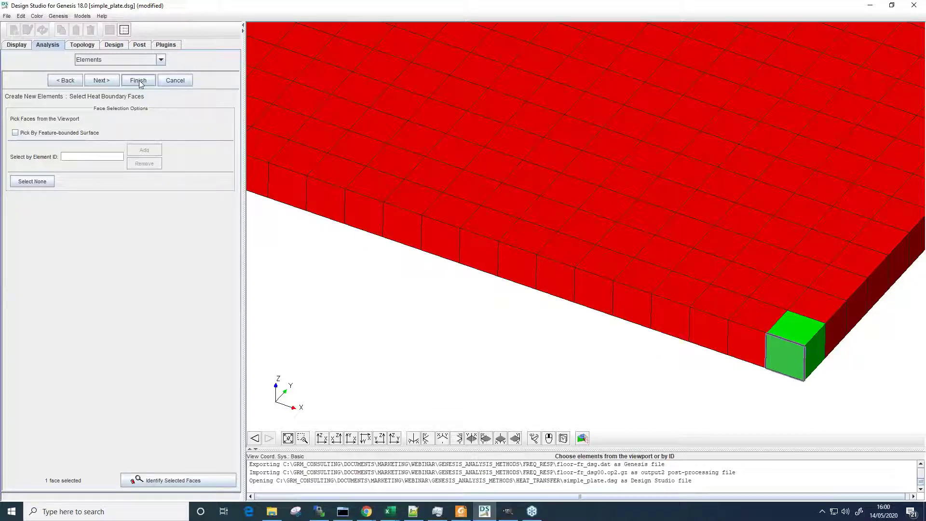
click(107, 81)
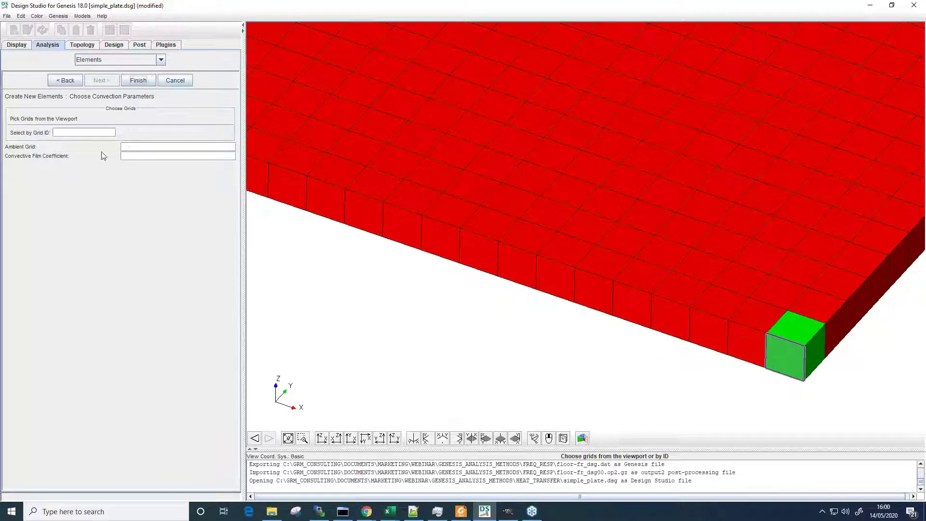
click(138, 80)
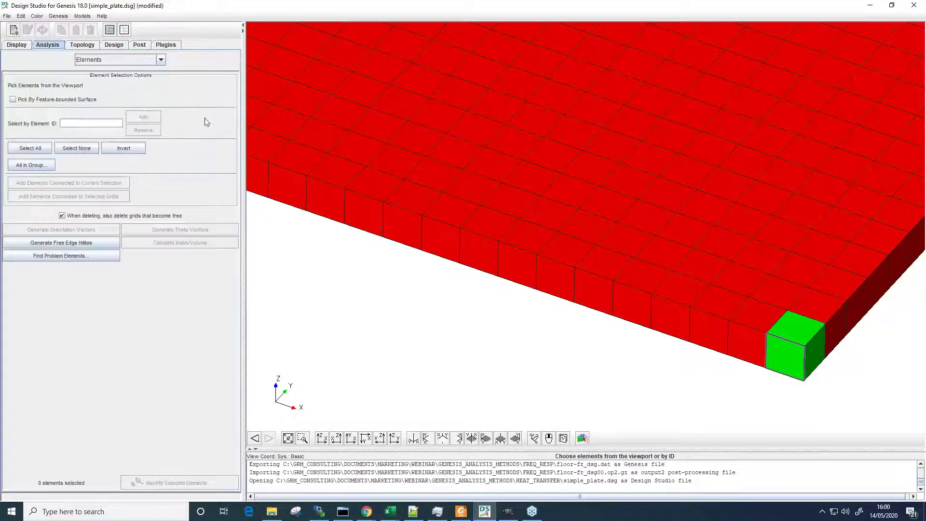
Isolate the Power Source group in the display and examine its heat boundary element.
scroll(530, 293, down, 5)
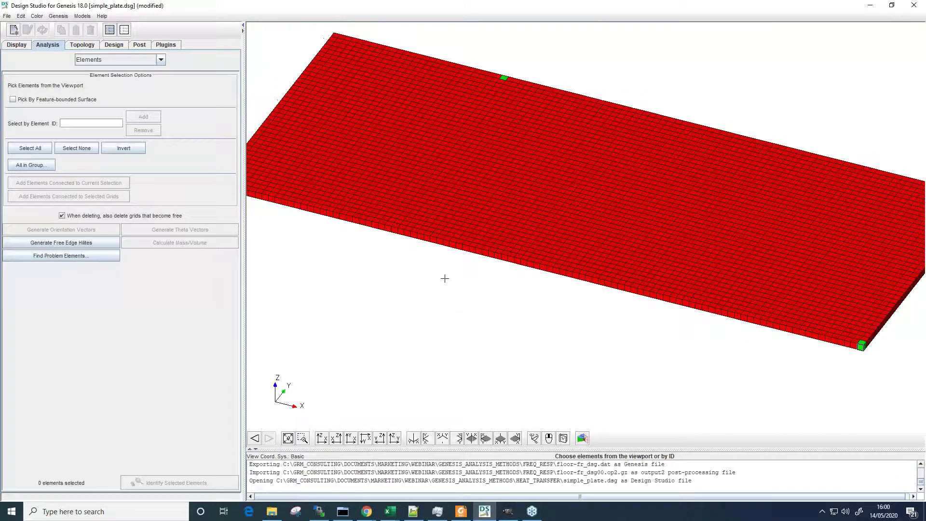
click(17, 45)
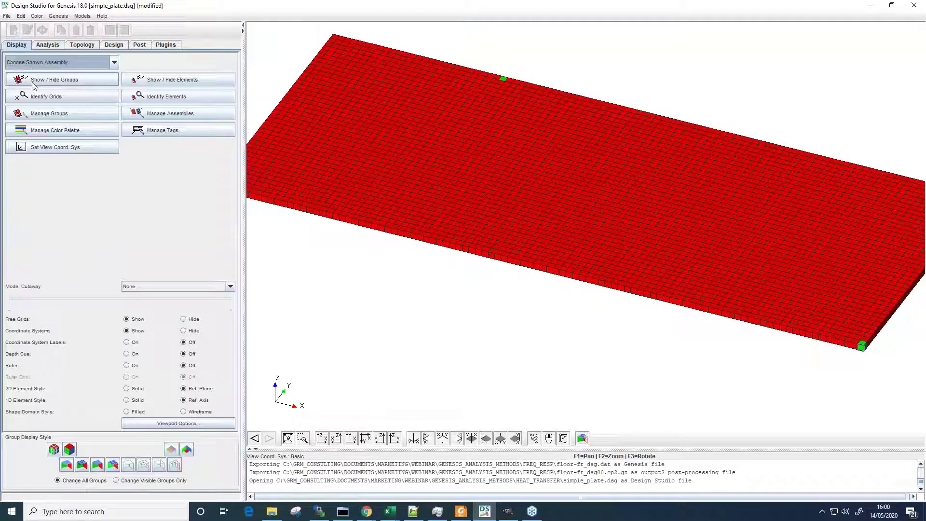
click(53, 80)
click(650, 246)
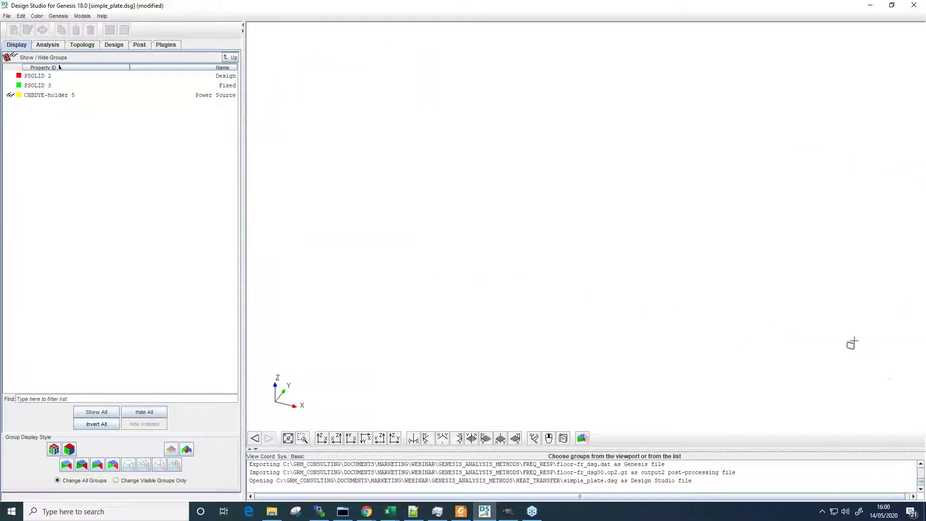
right_click(391, 229)
mouse_move(414, 311)
click(470, 312)
scroll(860, 350, up, 5)
Show the Fixed and Design groups again and return to the whole plate.
click(43, 86)
click(43, 77)
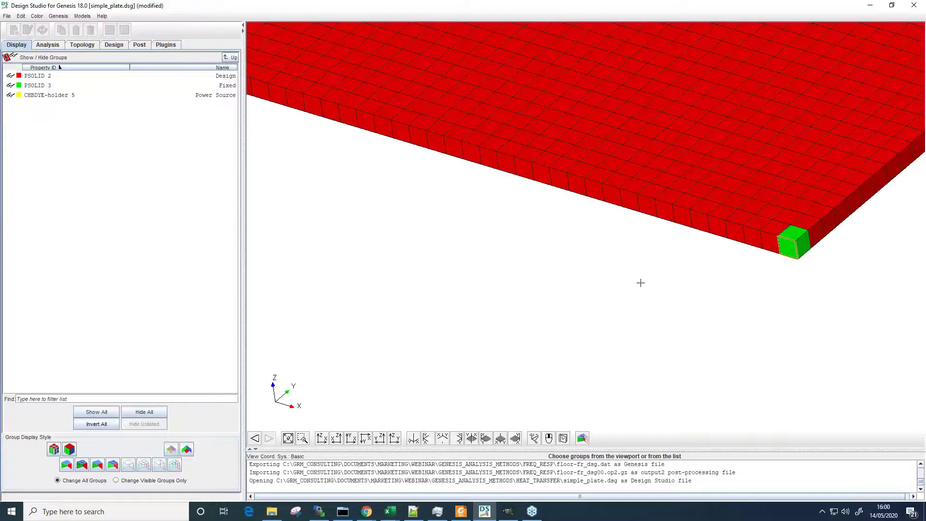
scroll(640, 282, down, 6)
middle_drag(645, 281, 645, 281)
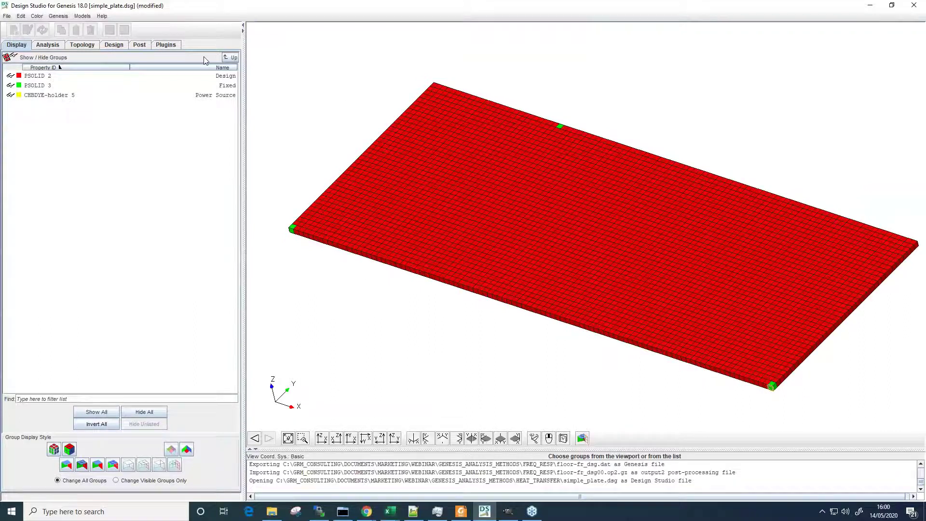
click(230, 57)
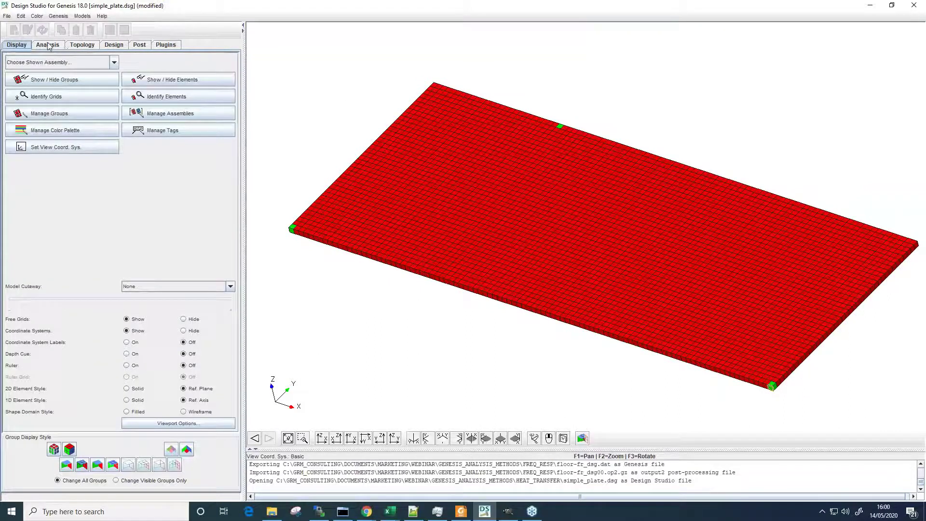
Start a new heat transfer load named "ther" and proceed to its SPCD temperature definition.
click(48, 45)
click(110, 60)
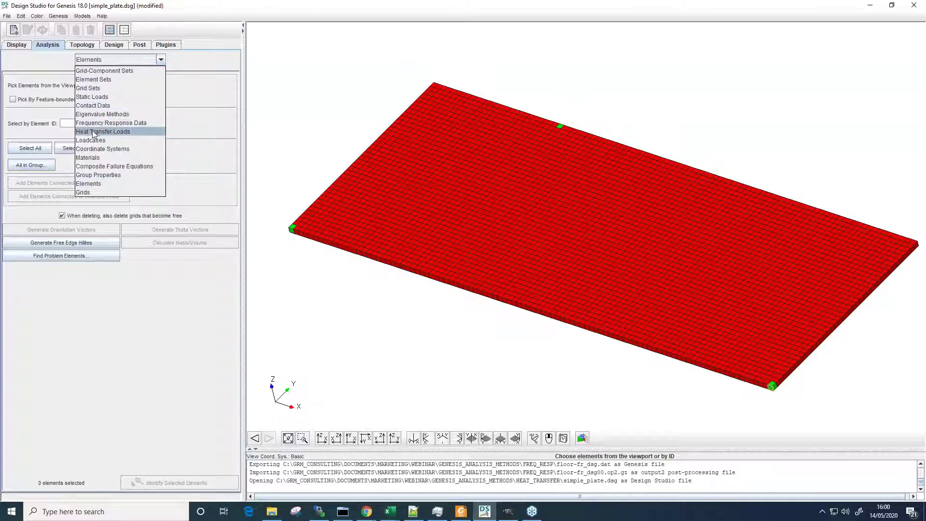
click(134, 131)
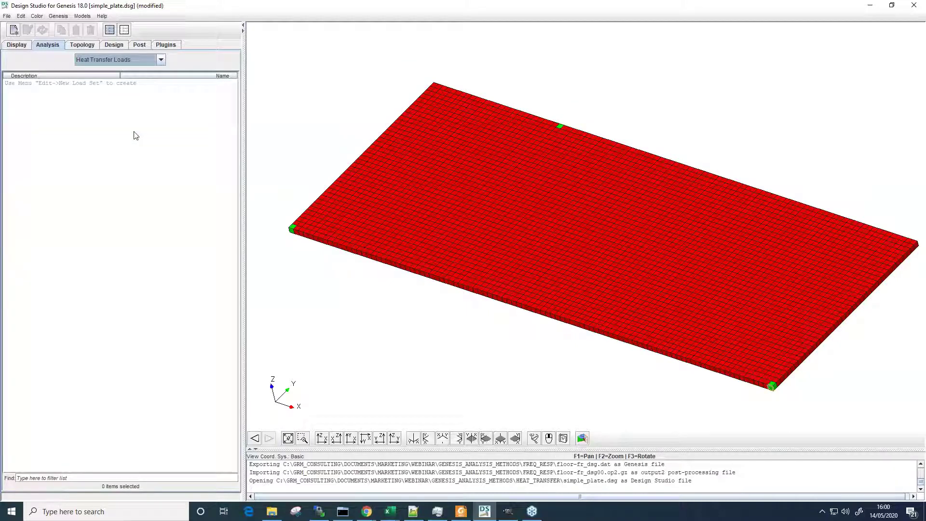
click(13, 30)
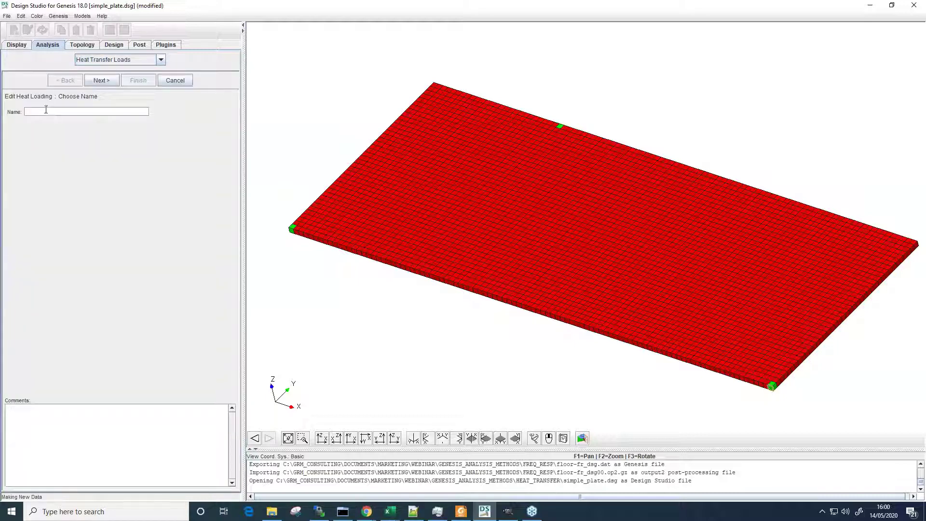
text(ther)
click(108, 80)
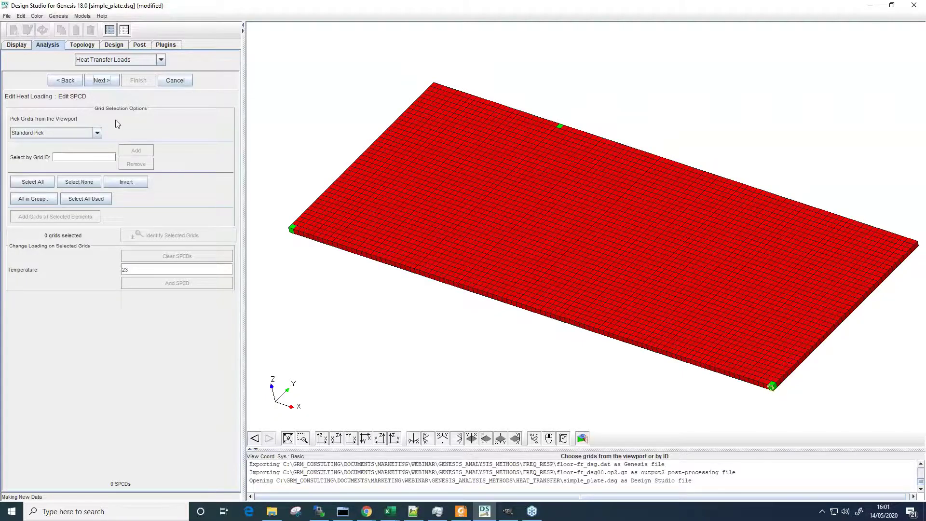
Select one grid on the green block partway along the plate's long edge for the SPCD temperature.
scroll(550, 173, up, 10)
middle_drag(550, 173, 542, 174)
middle_drag(465, 201, 464, 178)
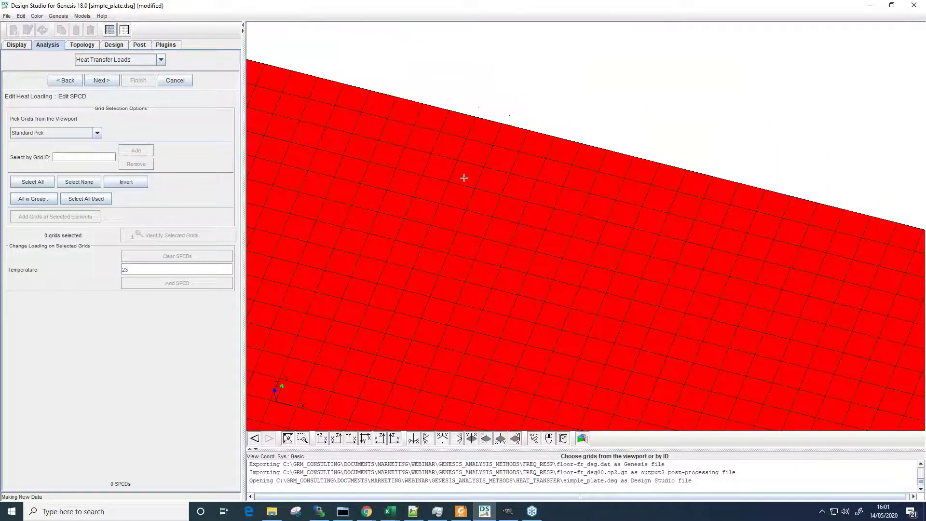
scroll(525, 245, down, 5)
middle_drag(378, 188, 389, 232)
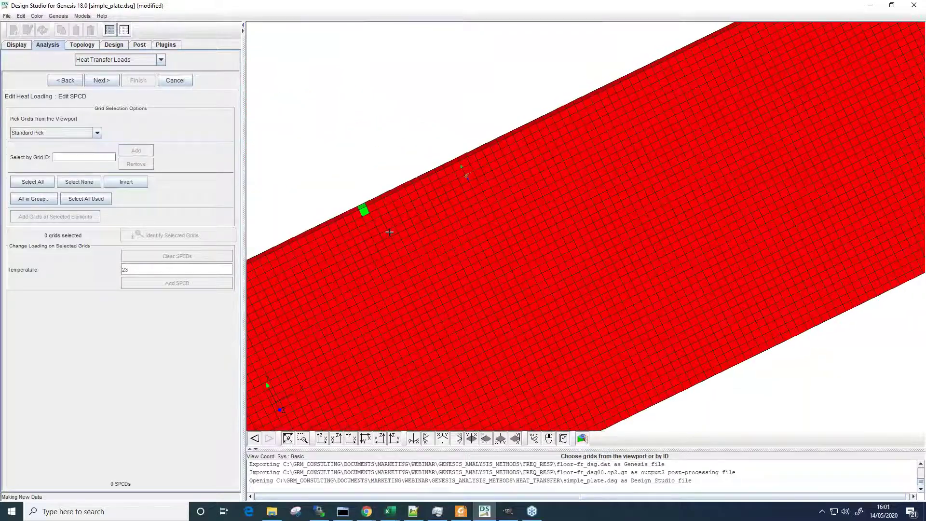
scroll(359, 176, up, 5)
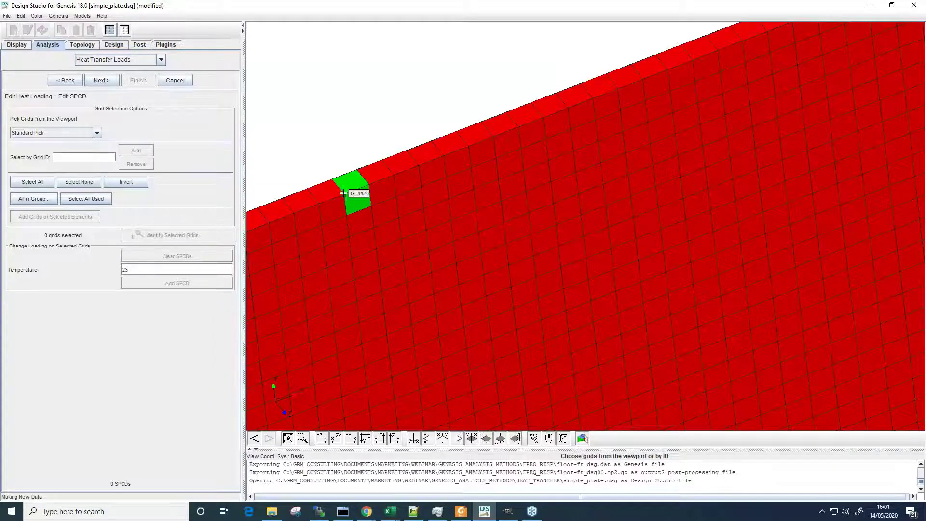
click(371, 184)
Add a grid on the green block at the plate's other fixed corner and apply an SPCD temperature of 23 to both grids.
scroll(396, 196, down, 3)
scroll(396, 196, down, 4)
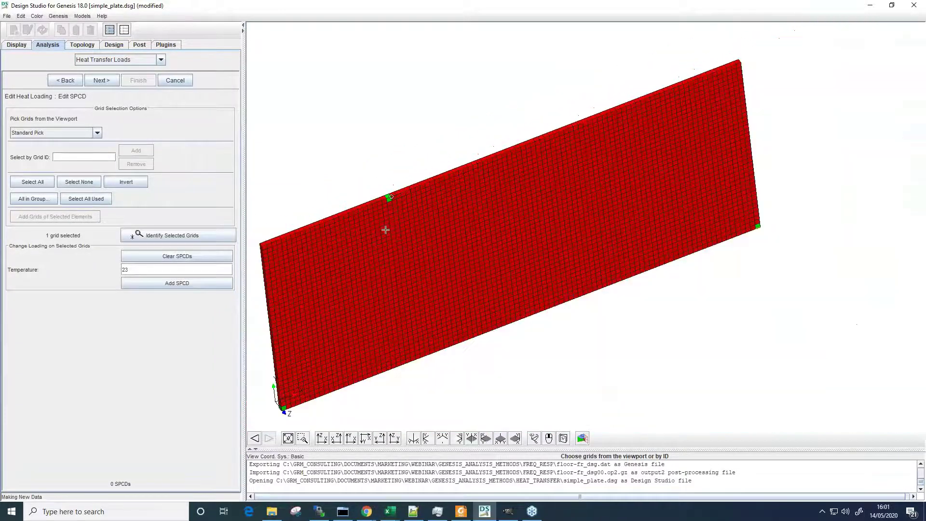
middle_drag(362, 269, 467, 148)
scroll(357, 294, up, 5)
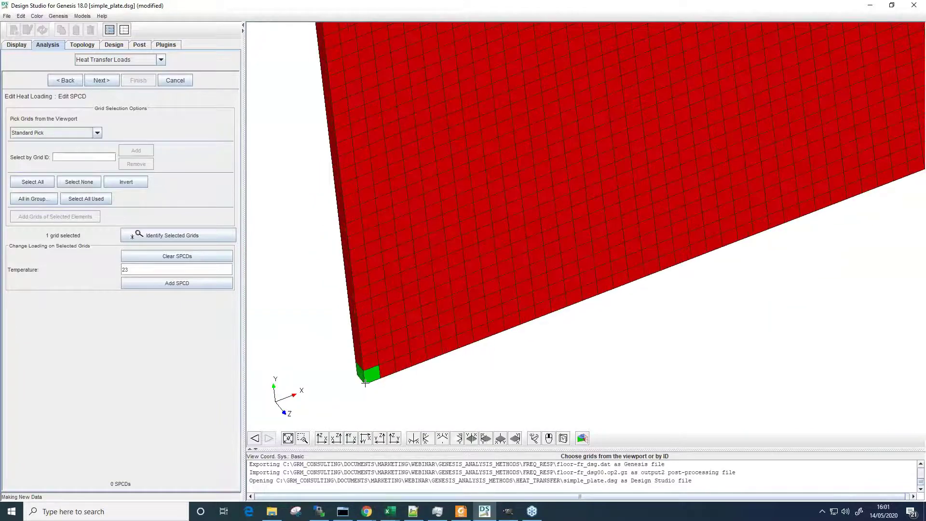
click(365, 384)
scroll(453, 323, down, 4)
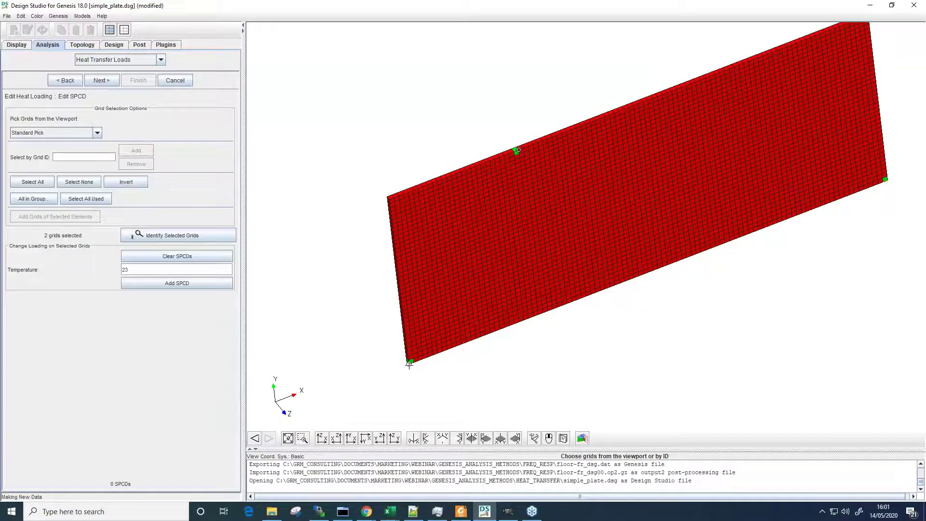
scroll(409, 362, up, 3)
click(166, 284)
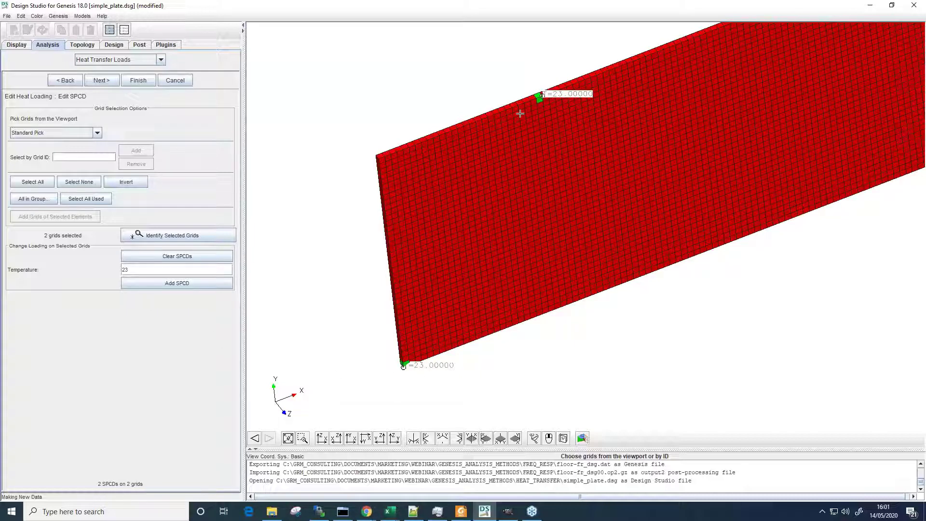
Proceed to the load's boundary heat flux definition and locate the green block with the heat boundary element.
click(102, 80)
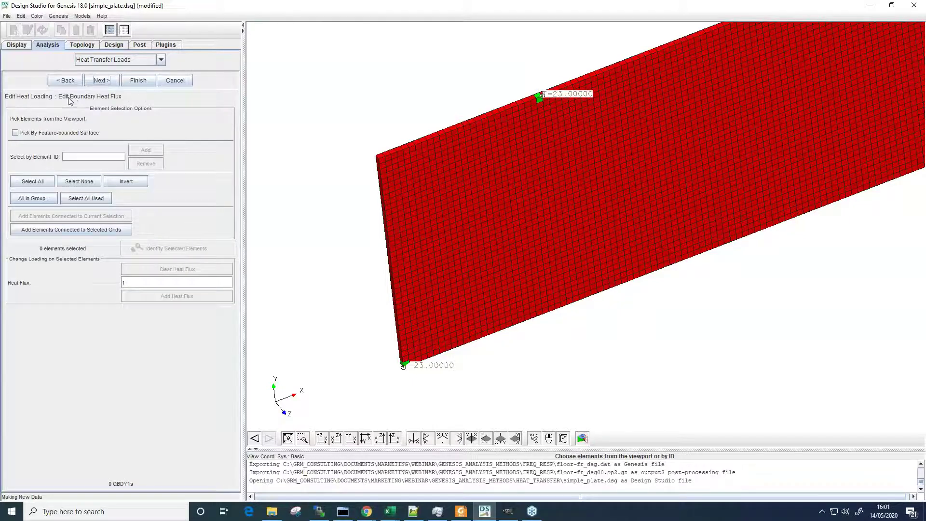
middle_drag(579, 213, 583, 211)
scroll(582, 211, up, 10)
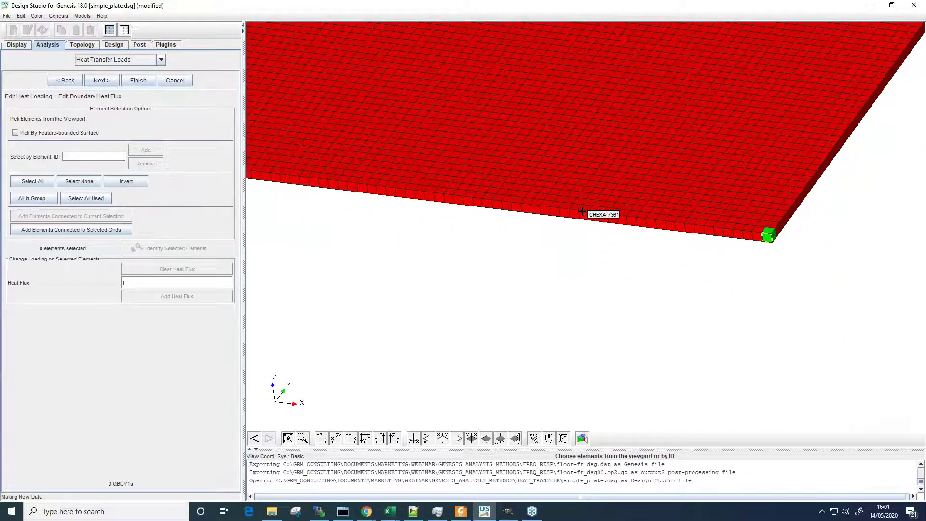
scroll(583, 212, up, 5)
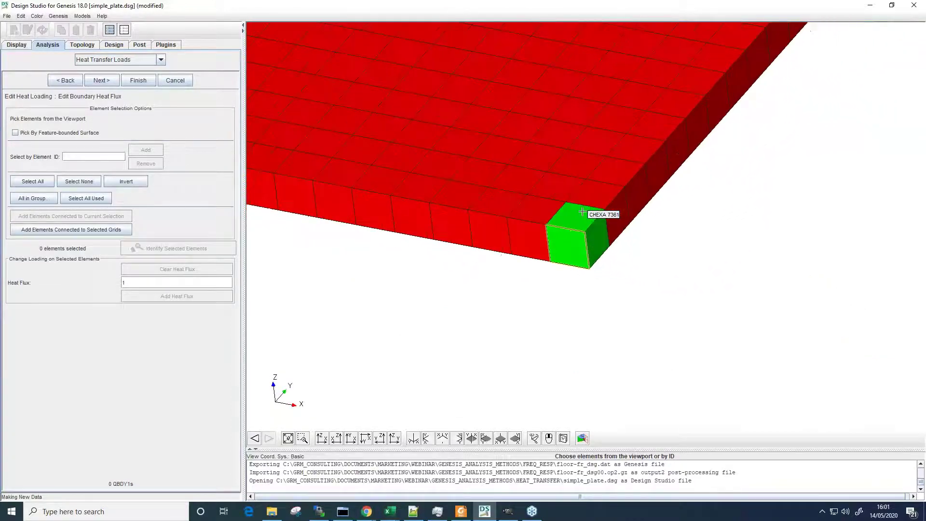
scroll(582, 211, up, 1)
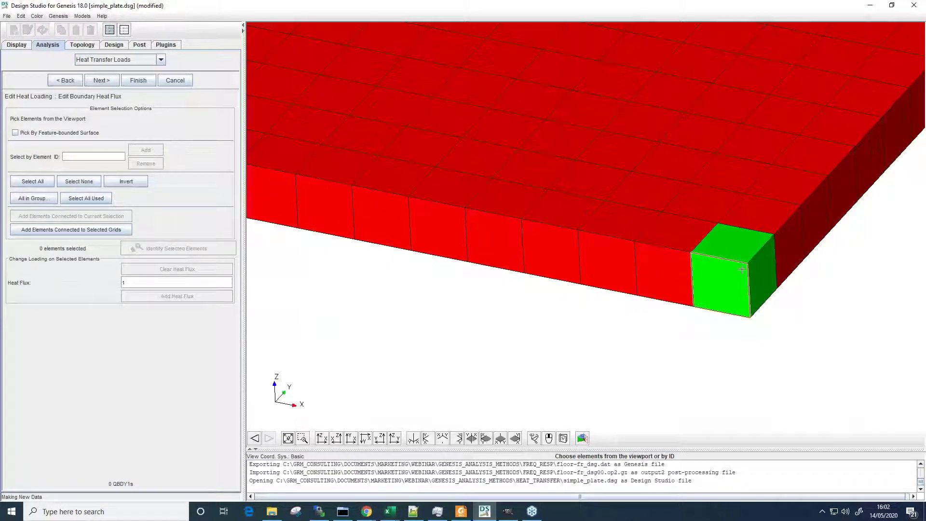
Measure the distance between the two upper grids of the green corner block's long-side face.
click(16, 44)
click(37, 92)
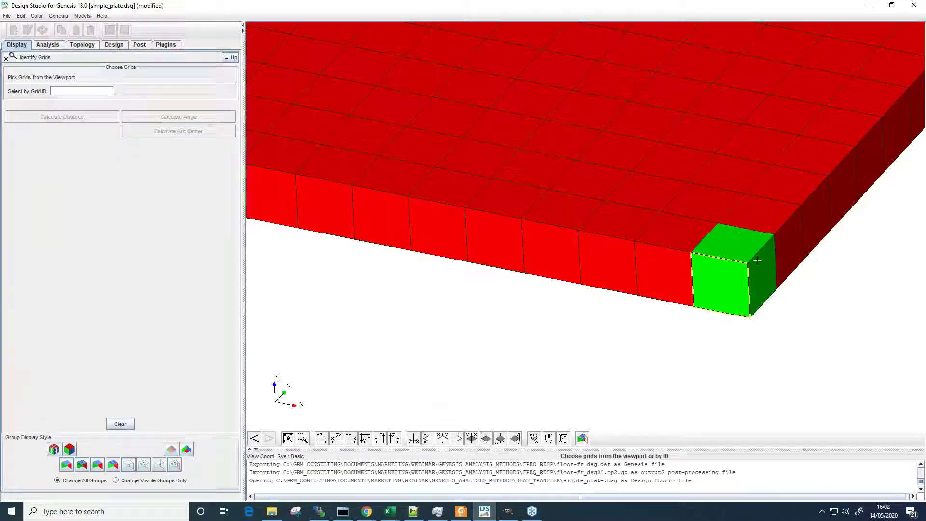
click(748, 263)
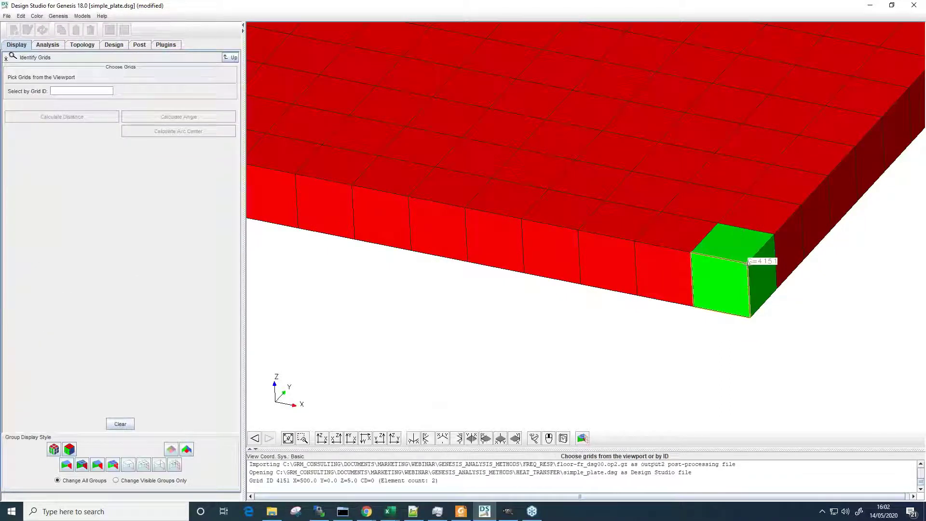
click(690, 253)
click(116, 119)
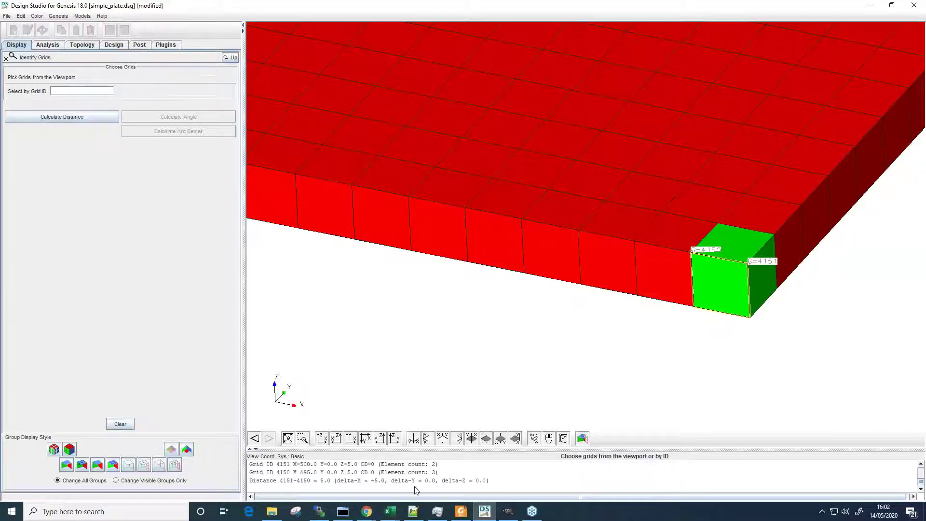
drag(320, 480, 329, 480)
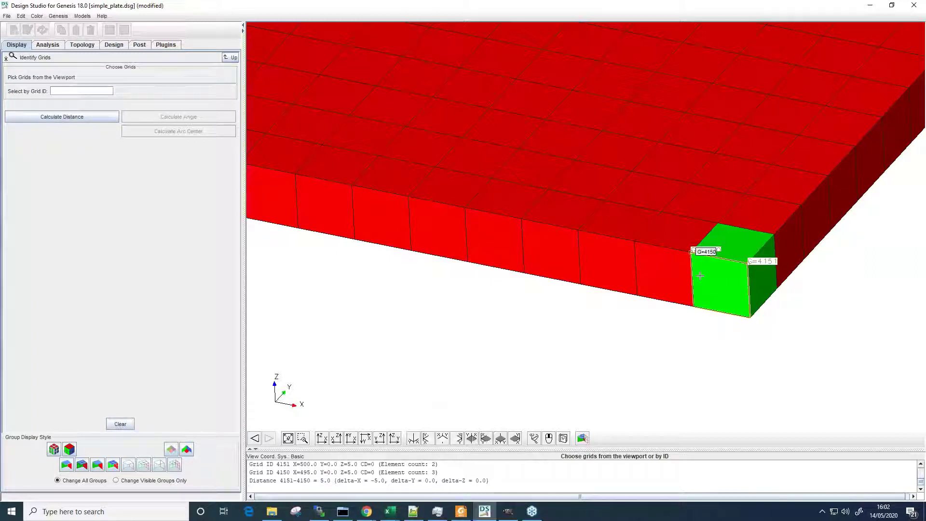
click(60, 46)
double_click(136, 282)
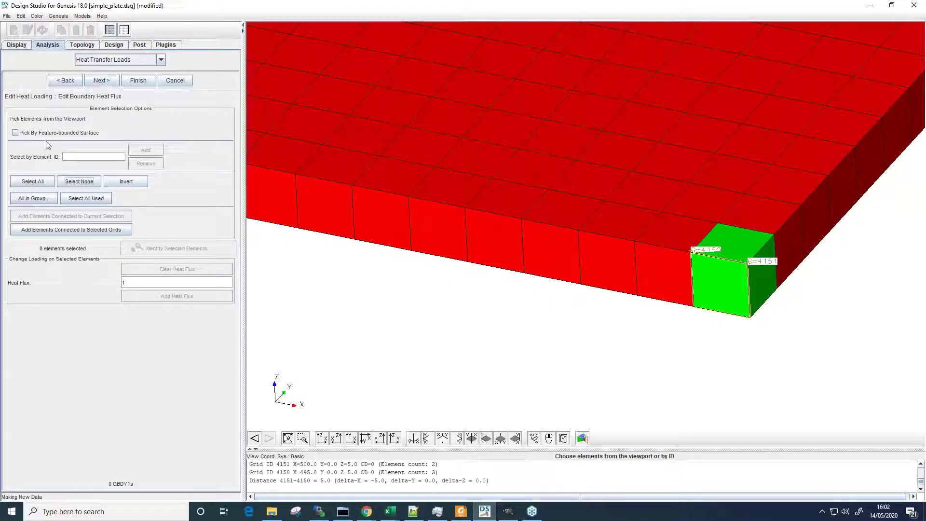
click(730, 276)
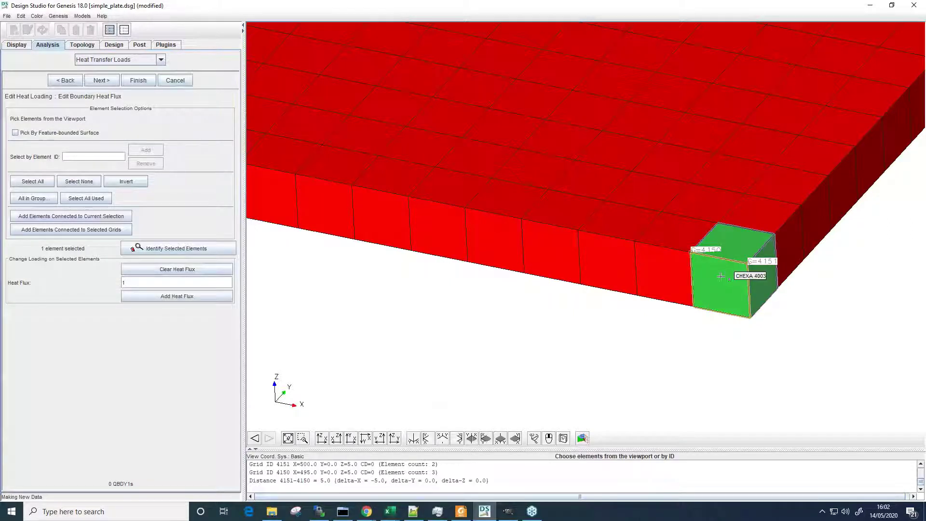
right_drag(641, 232, 780, 315)
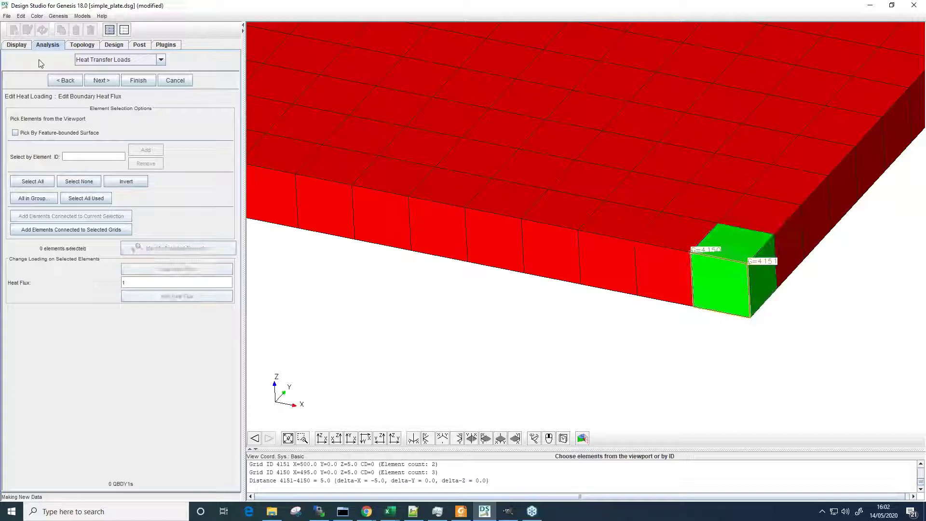
Hide the Design and Fixed groups so that only the Power Source group is displayed.
click(21, 48)
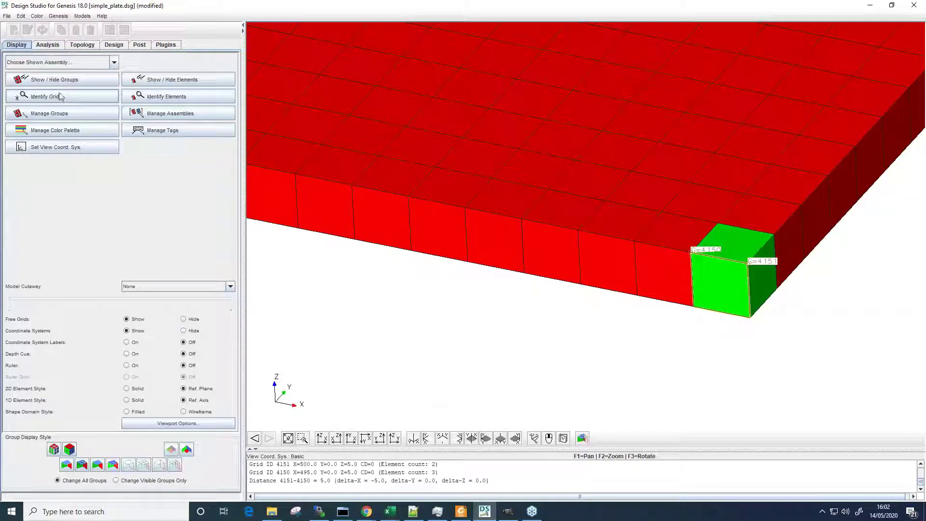
click(71, 83)
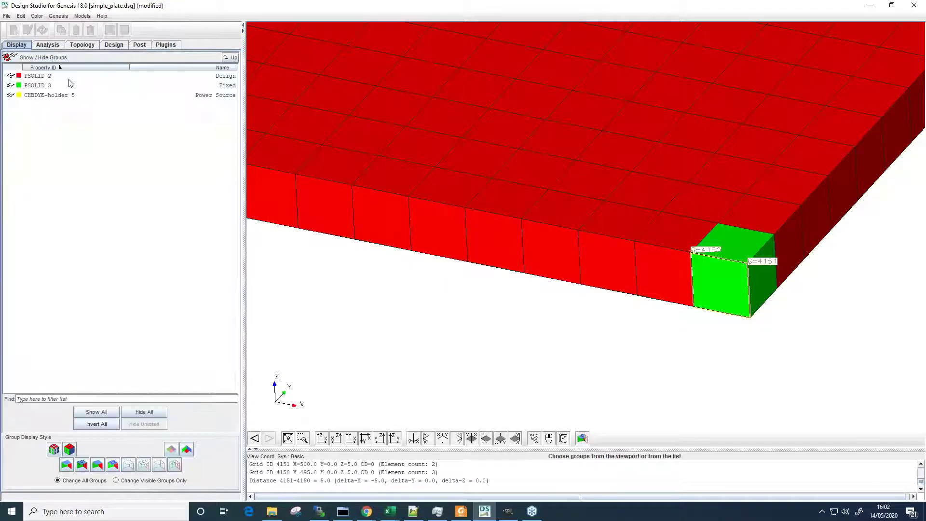
drag(657, 163, 755, 232)
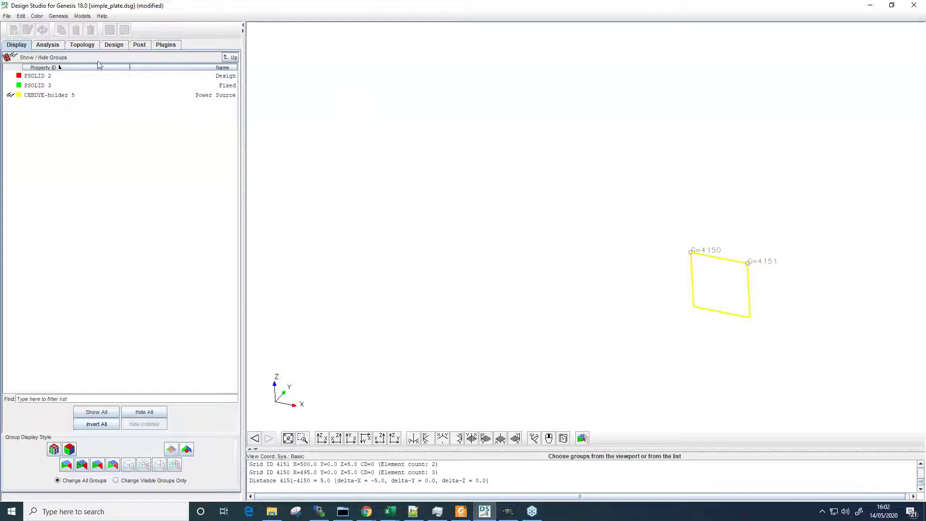
Apply a heat flux of 1 to the Power Source heat boundary element and finish the heat transfer load.
click(49, 45)
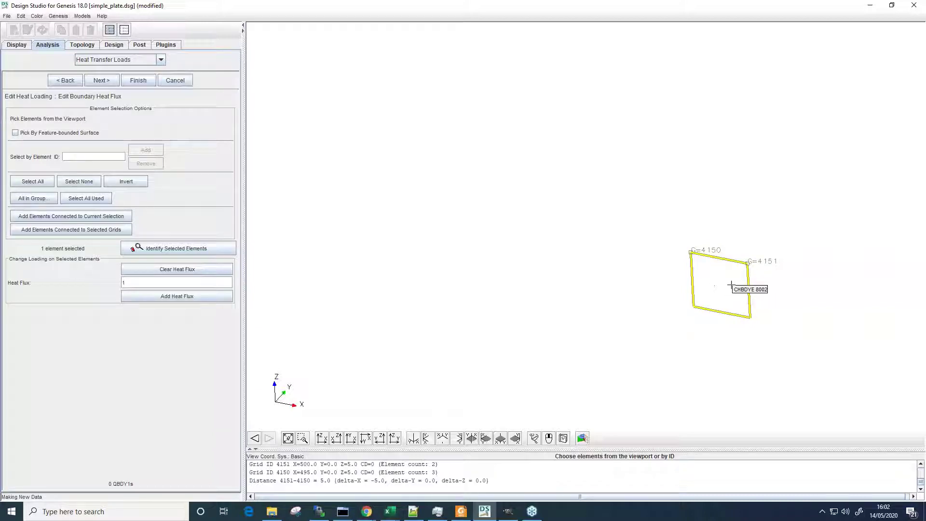
click(183, 296)
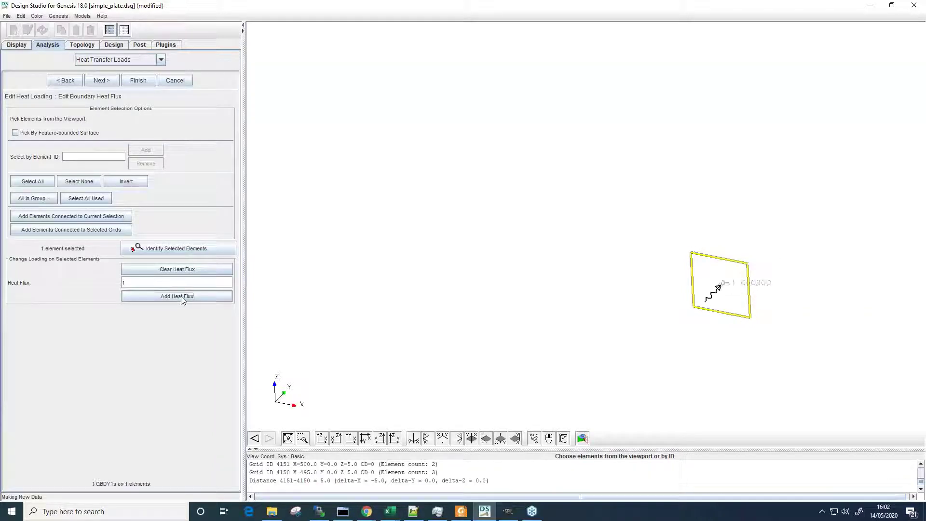
scroll(711, 285, up, 3)
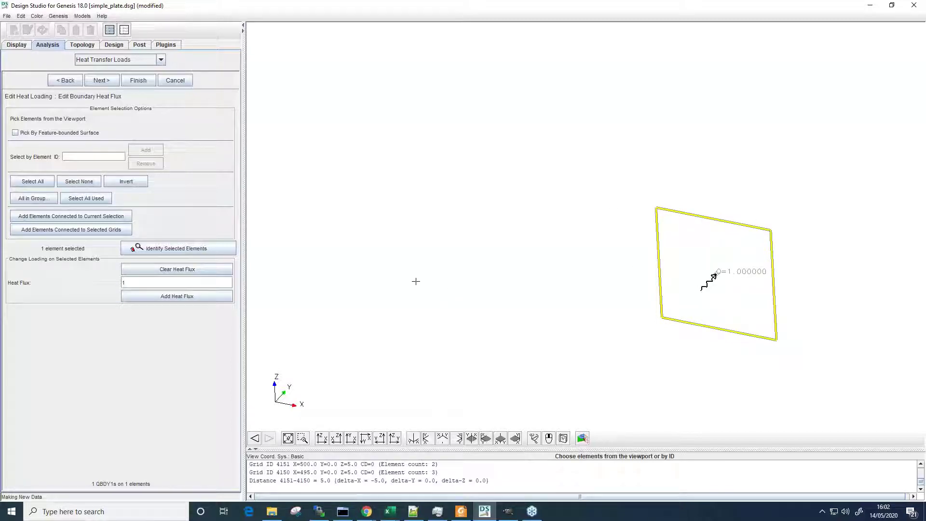
click(139, 82)
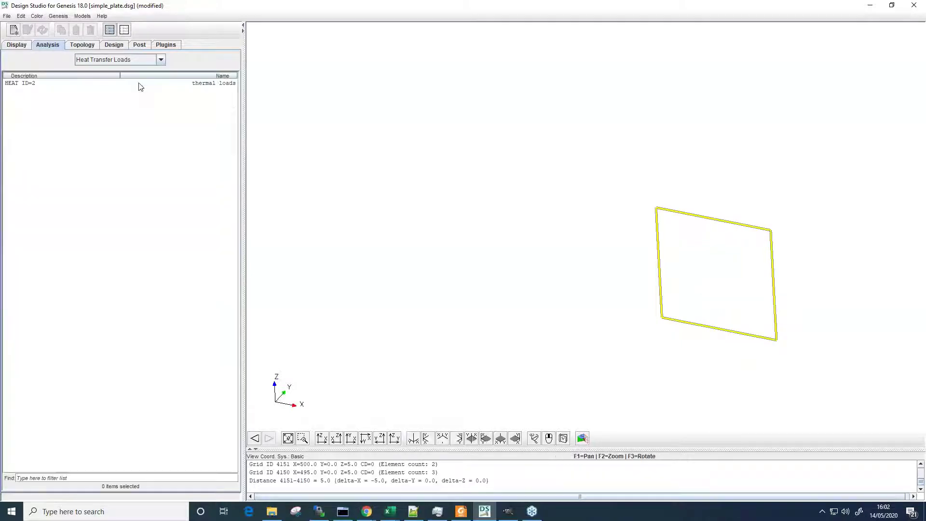
Show the Design and Fixed groups again and return to the whole plate.
middle_drag(411, 200, 289, 356)
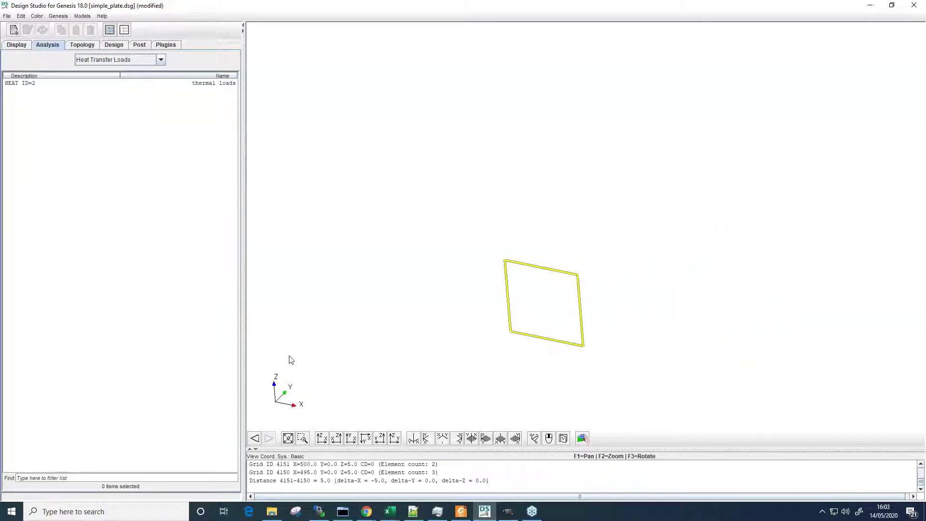
click(24, 46)
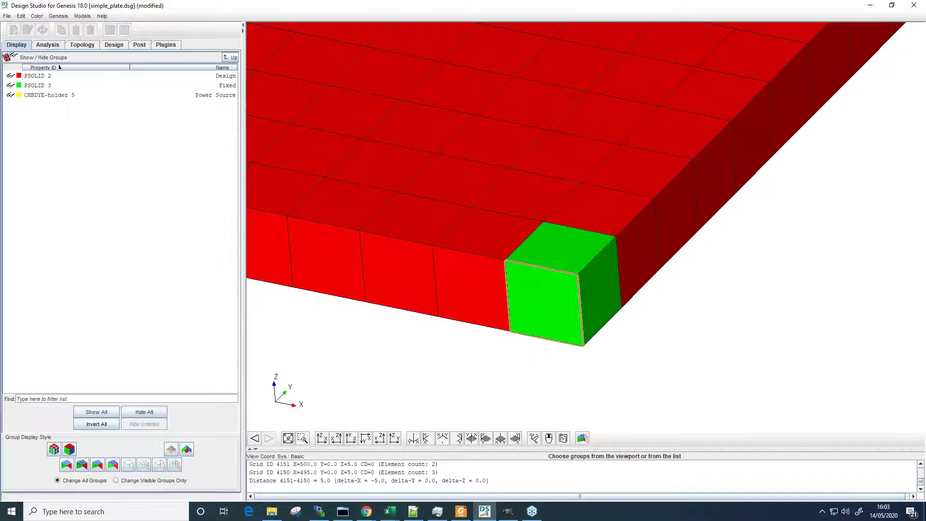
click(289, 438)
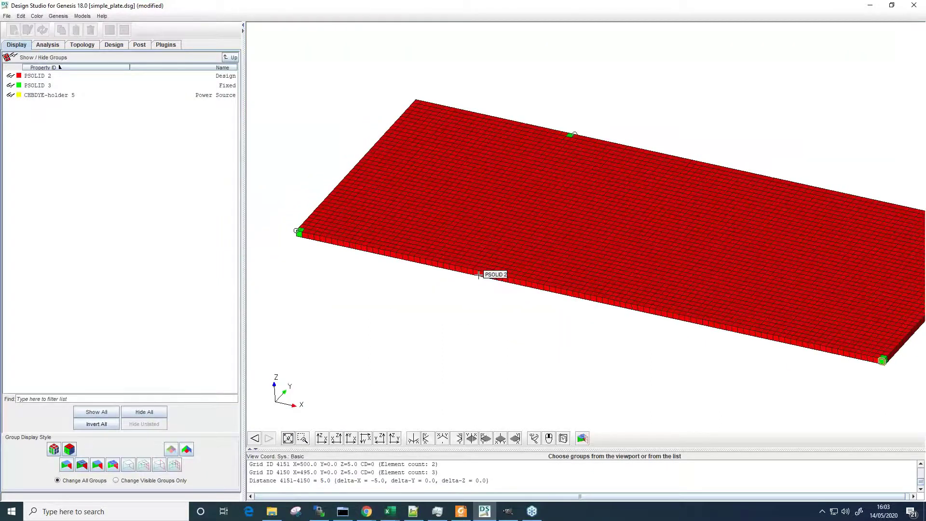
scroll(478, 275, up, 1)
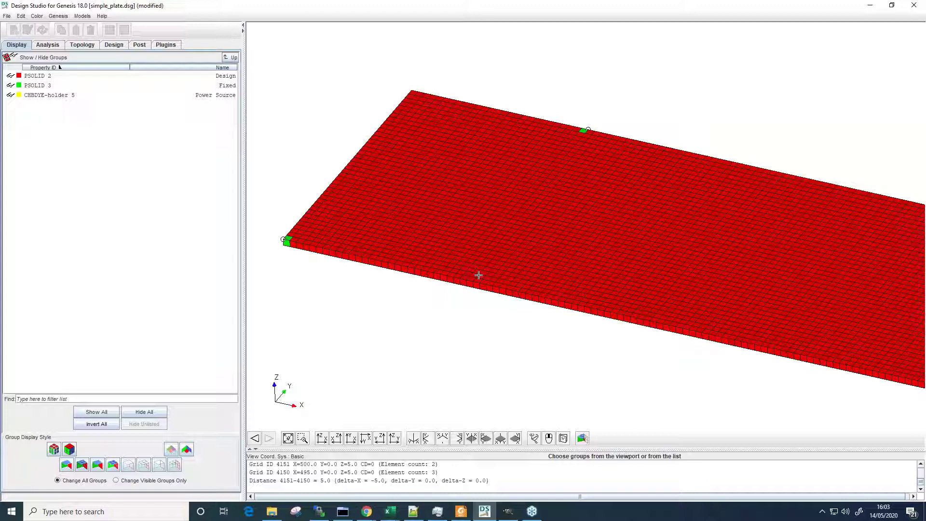
Switch to the grid-component sets and check where the existing fixings constraint set is applied.
click(48, 46)
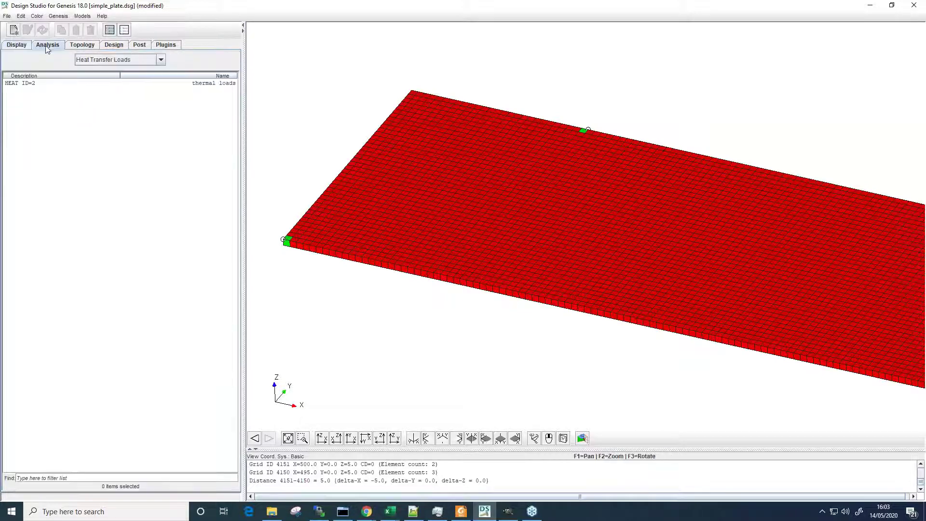
click(93, 60)
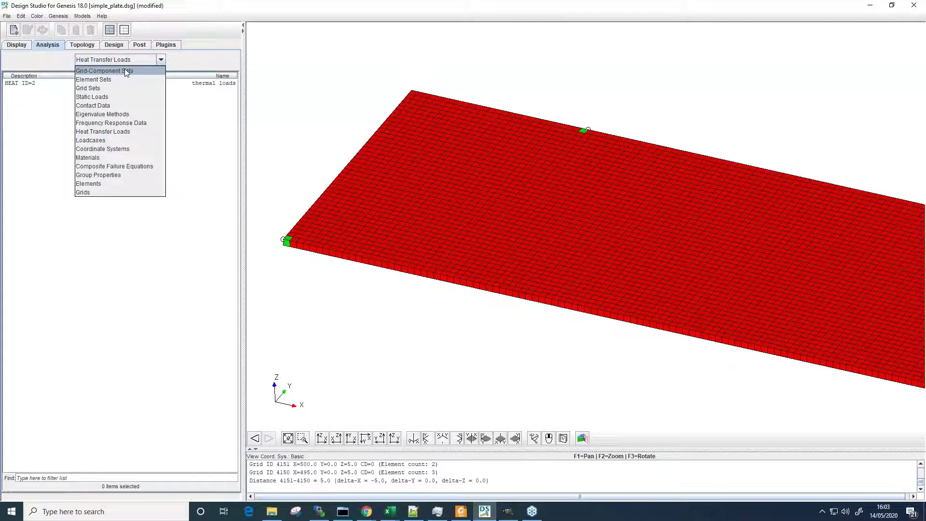
click(125, 71)
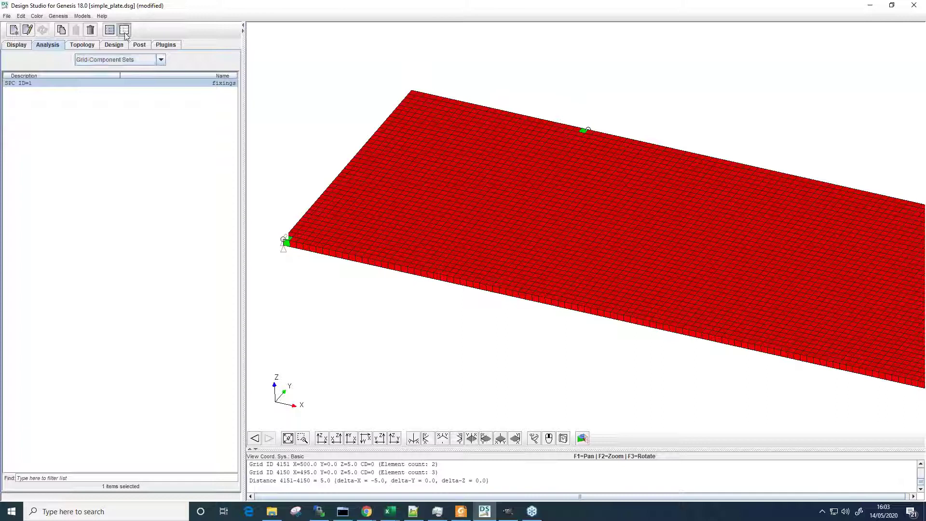
click(102, 93)
Start a new single-point constraint set named "thermal fix" and use the standard pick for its grids.
click(13, 29)
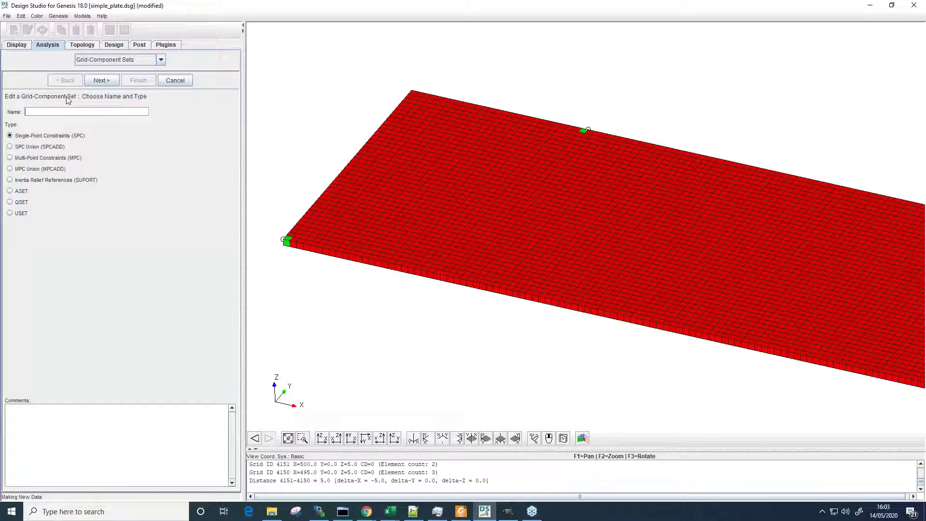
text(thermal fix)
click(105, 83)
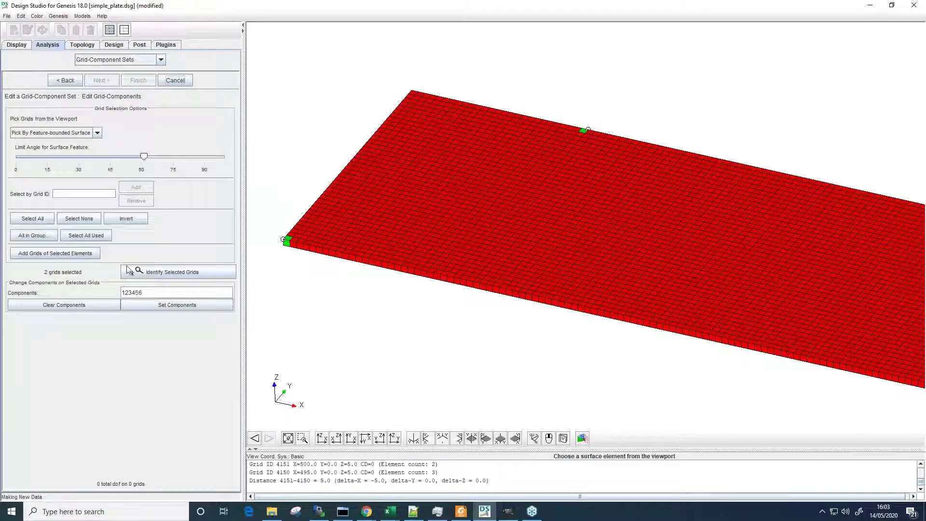
click(73, 134)
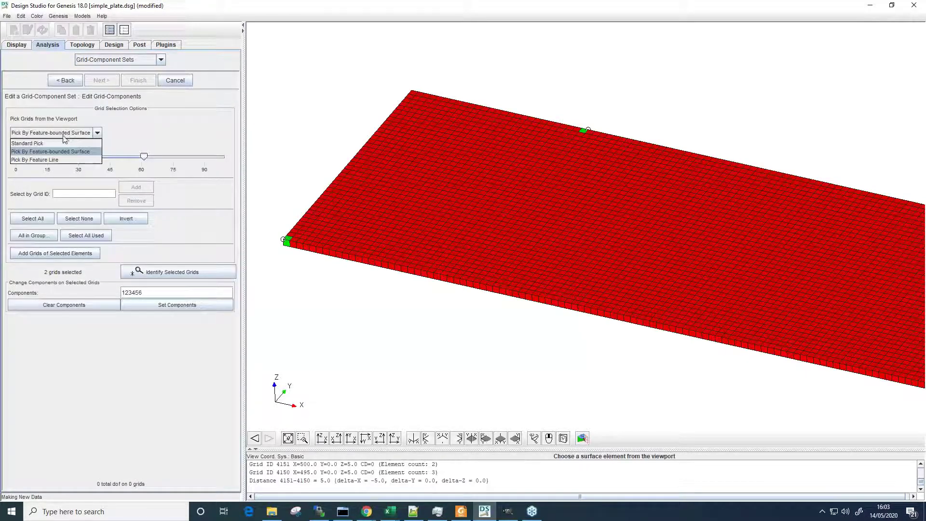
click(59, 145)
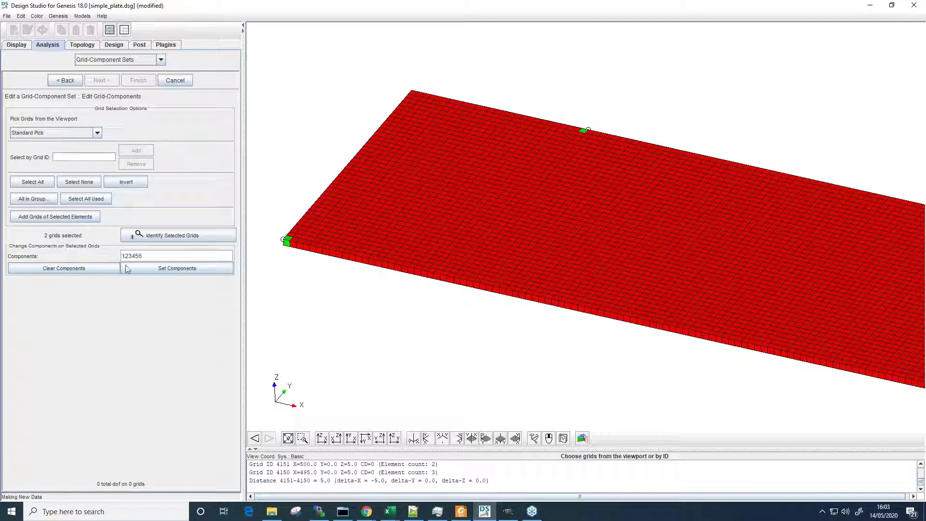
Set blank components on the two selected grids and finish the thermal fix constraint set.
drag(147, 255, 115, 255)
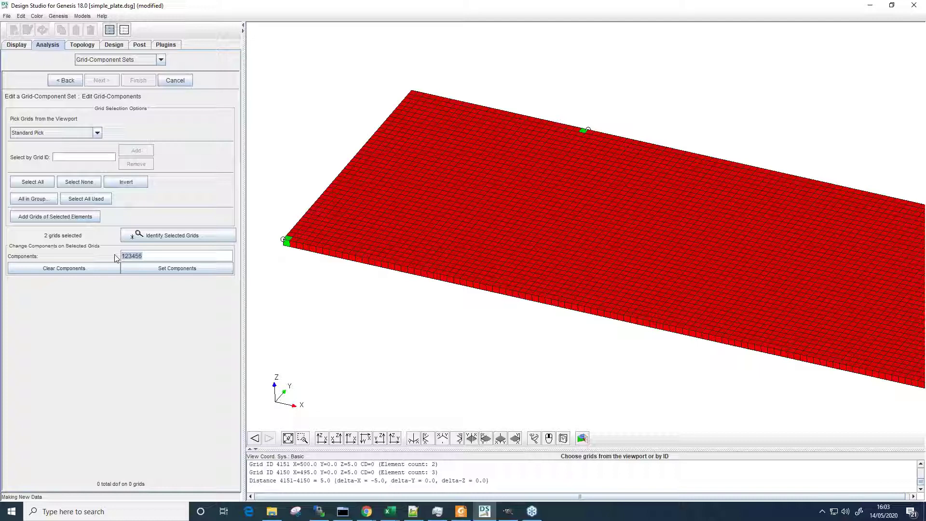
key(BackSpace)
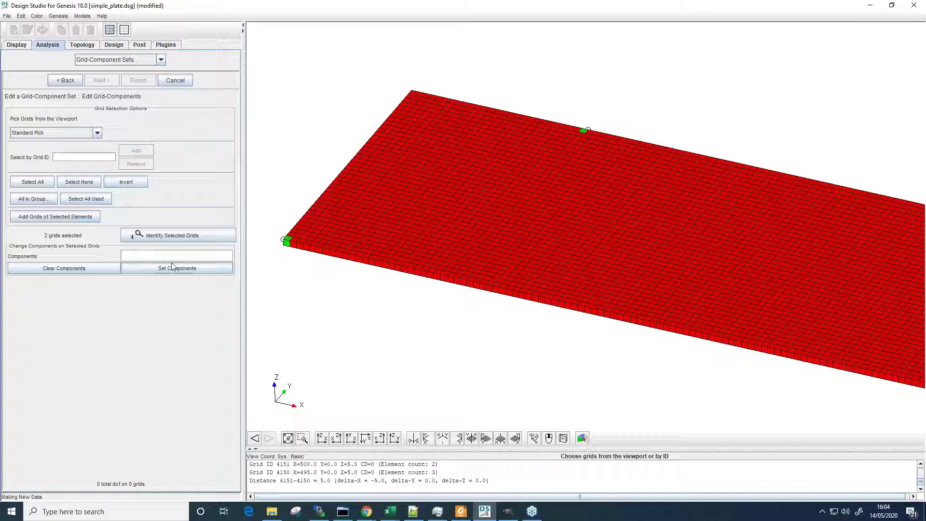
click(175, 269)
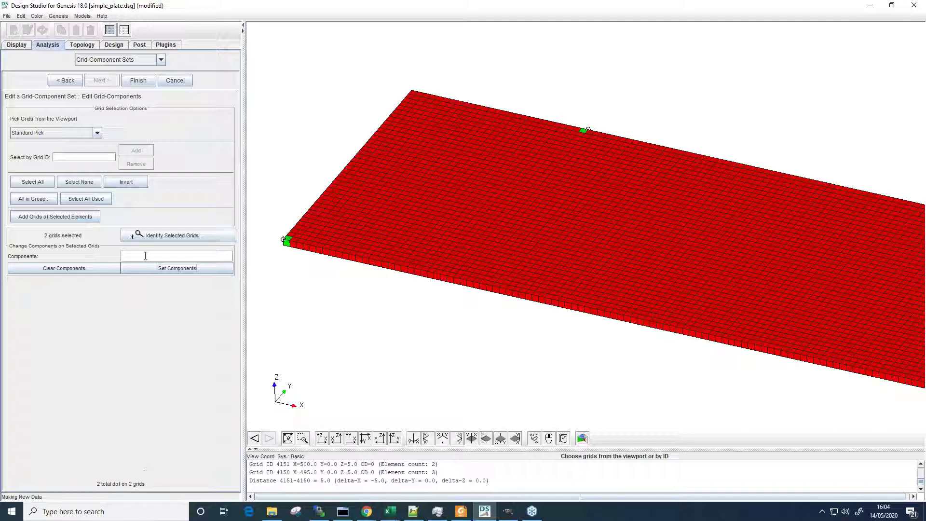
click(143, 81)
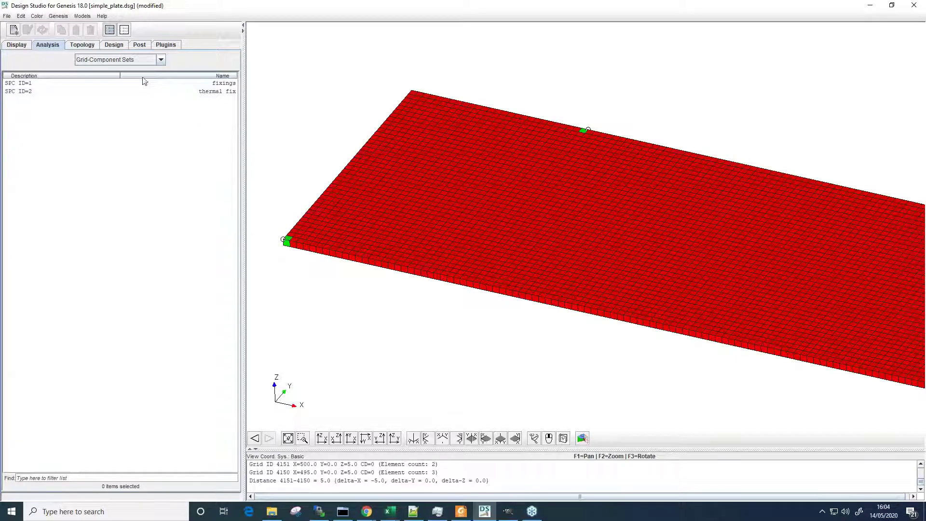
Create a new loadcase of type Heat Transfer named "thermal" and continue to its boundary conditions.
click(151, 59)
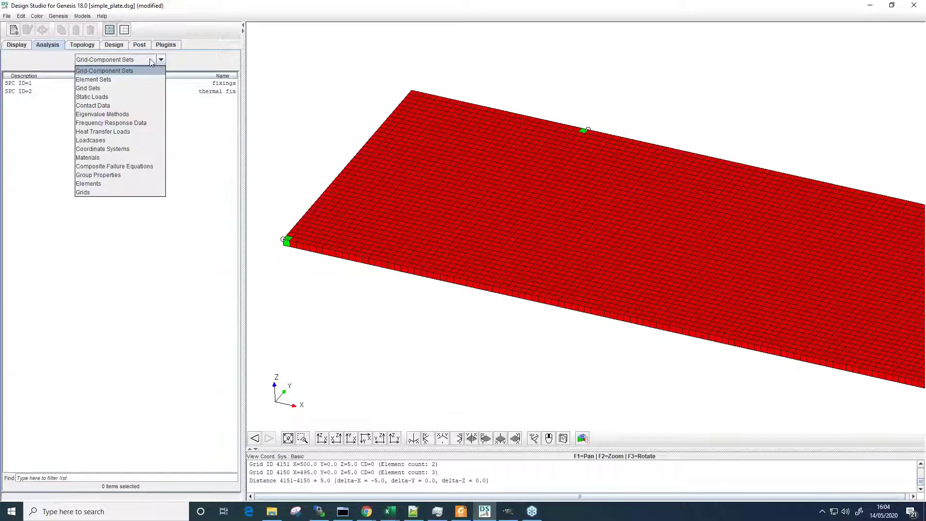
click(109, 140)
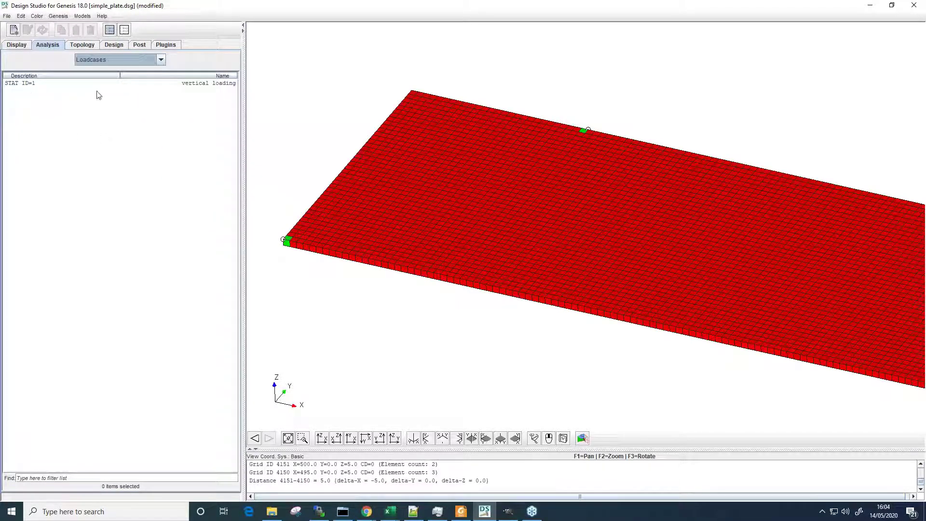
click(13, 31)
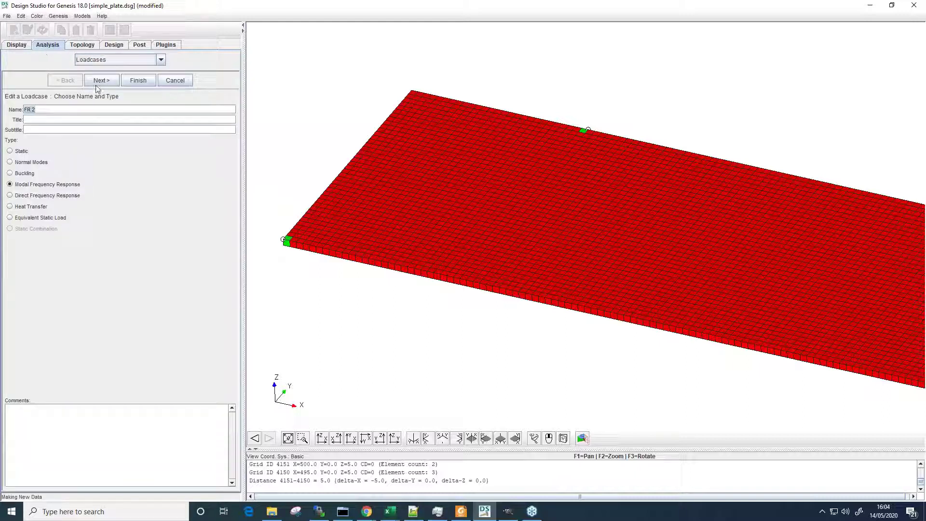
click(34, 206)
click(45, 110)
text(thermal)
click(107, 81)
Assign the thermal fix constraint set as the loadcase's SPC and select its heat transfer load.
click(142, 111)
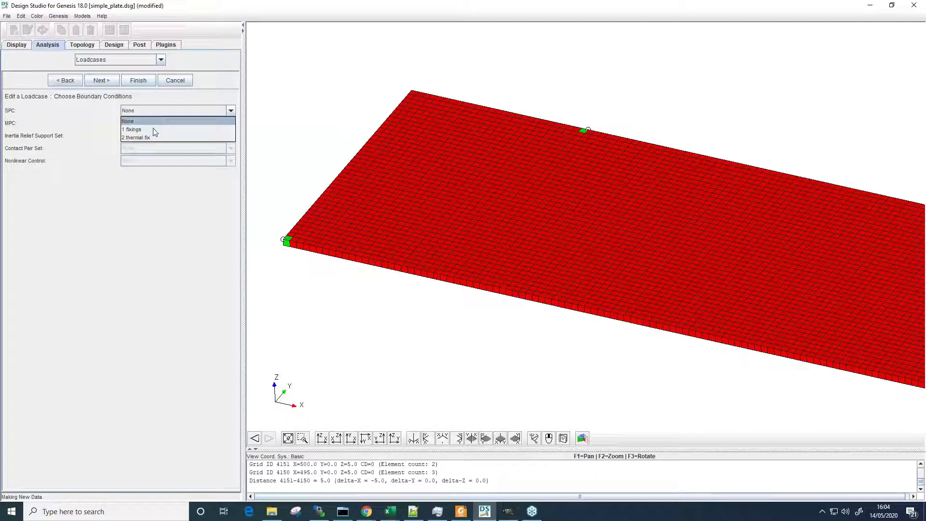
click(141, 139)
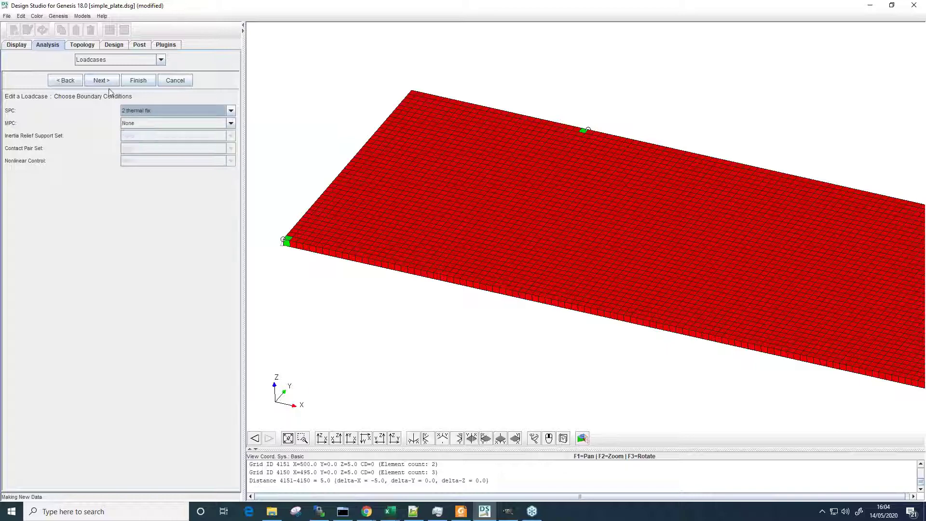
click(107, 81)
click(145, 112)
click(161, 129)
click(109, 82)
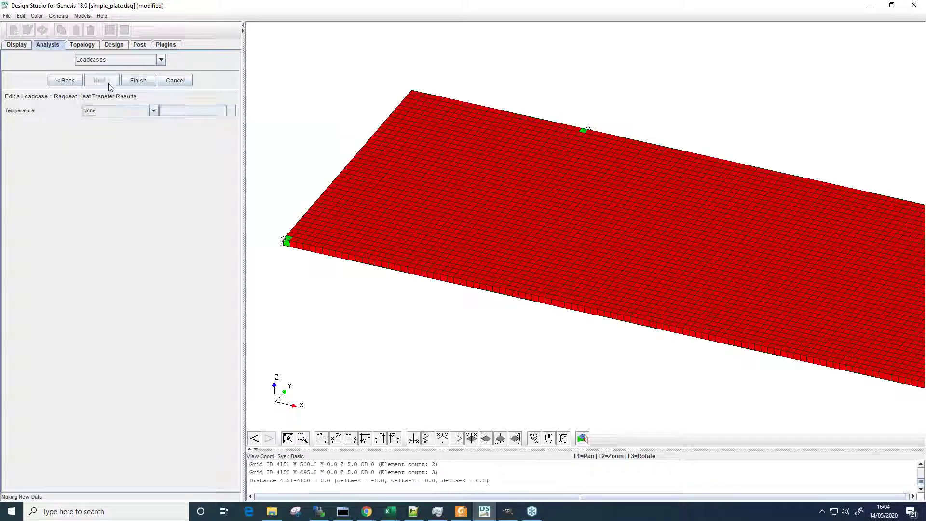
Request temperature results in Post format for all grids and finish the thermal loadcase.
click(108, 112)
click(94, 128)
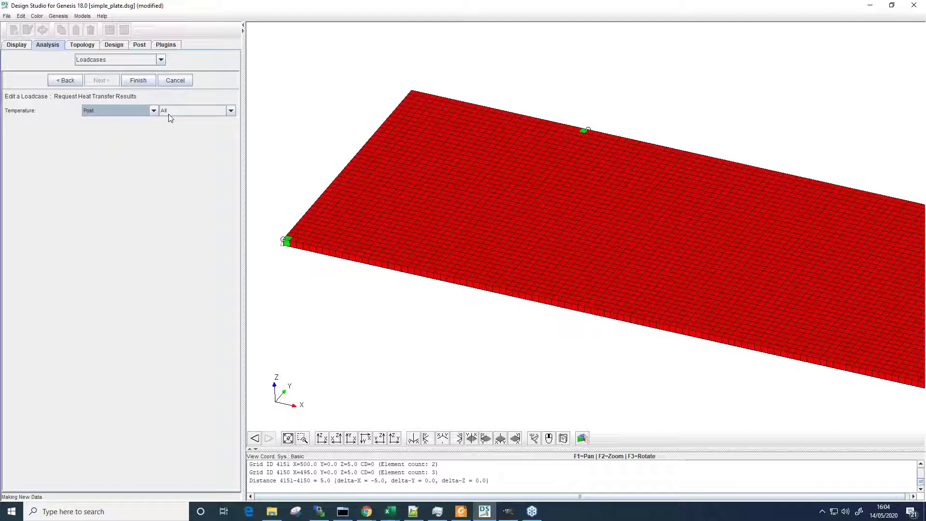
click(141, 83)
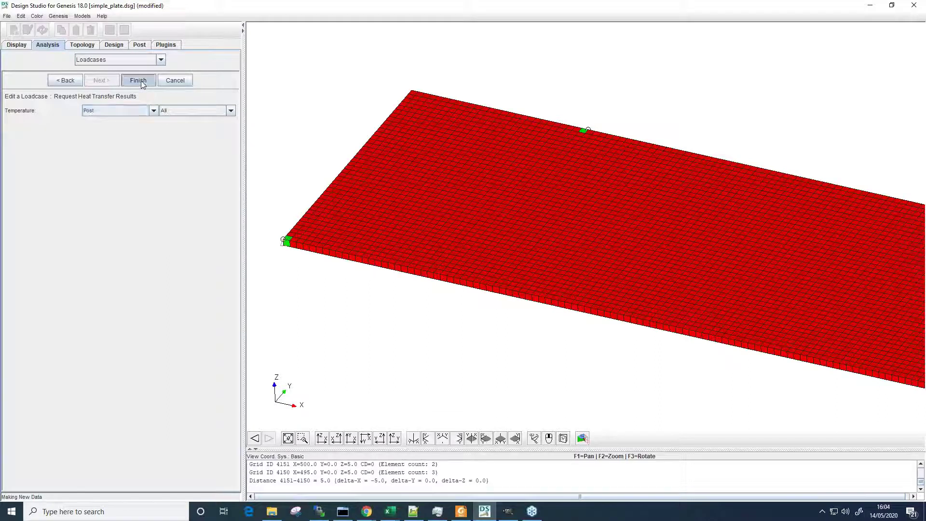
scroll(519, 178, down, 3)
mouse_move(576, 249)
middle_down()
mouse_move(560, 239)
mouse_move(559, 253)
middle_up()
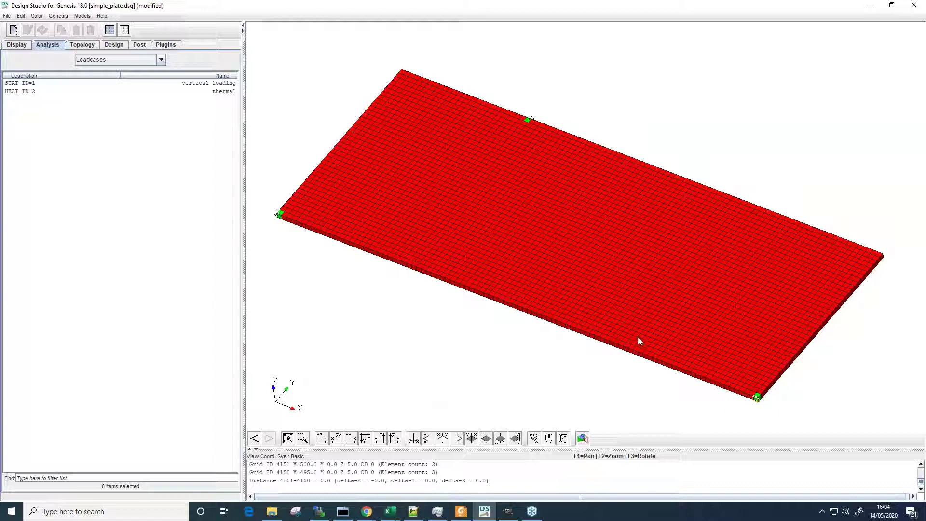
middle_drag(514, 272, 522, 264)
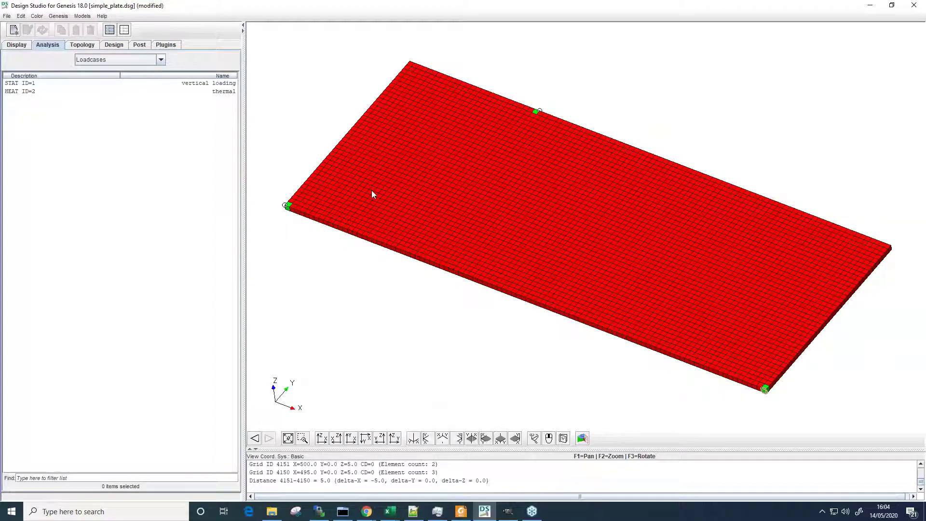
Switch to Notepad++ and copy the whole SOLV_H print script from outputscript.txt.
click(413, 512)
drag(38, 76, 13, 49)
key(ctrl+c)
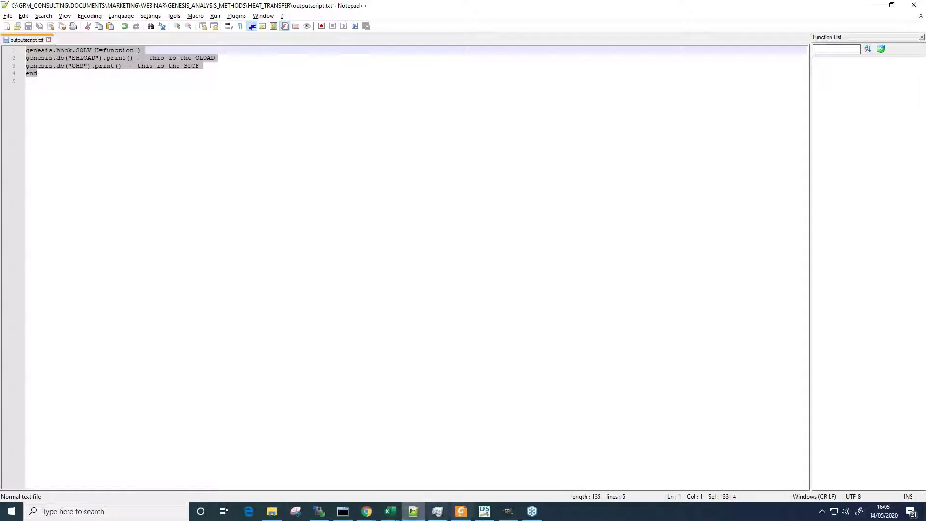
Return to Design Studio, paste the copied script as the control script in the Genesis design control options and apply them.
mouse_move(485, 516)
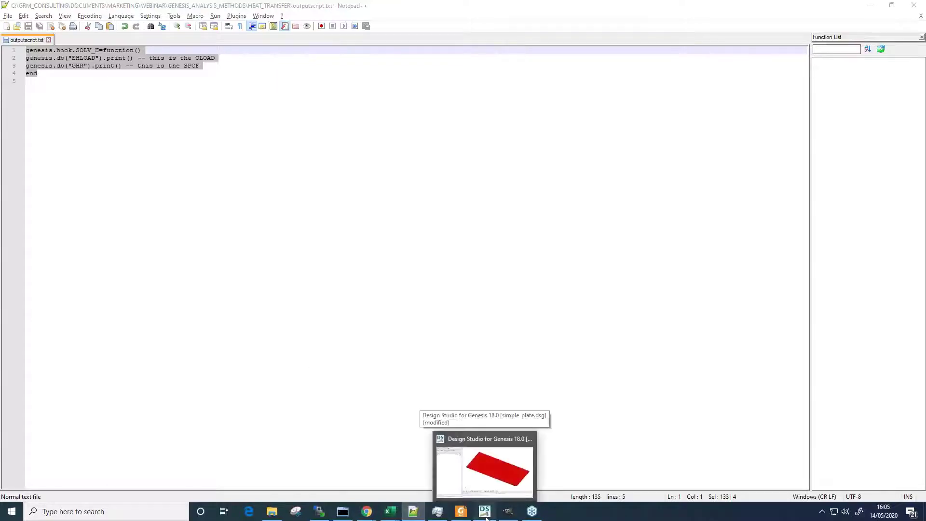
click(486, 518)
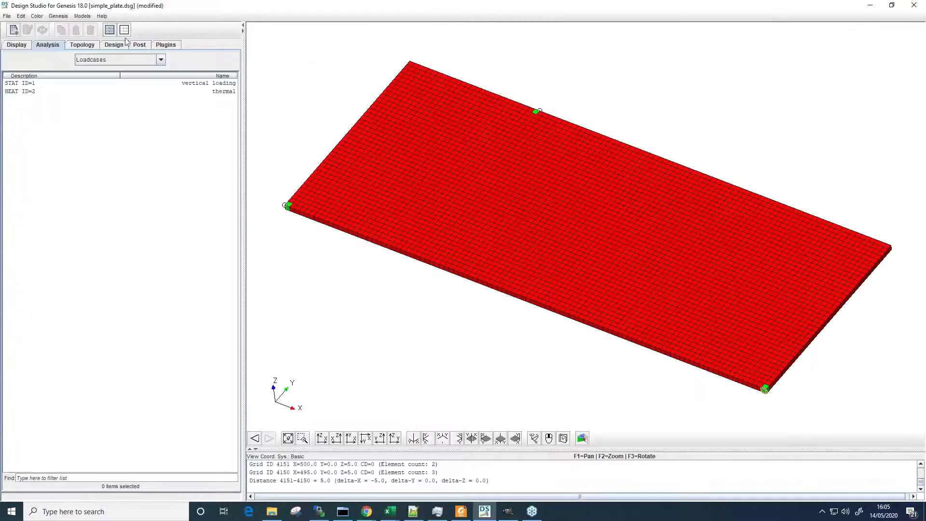
click(58, 17)
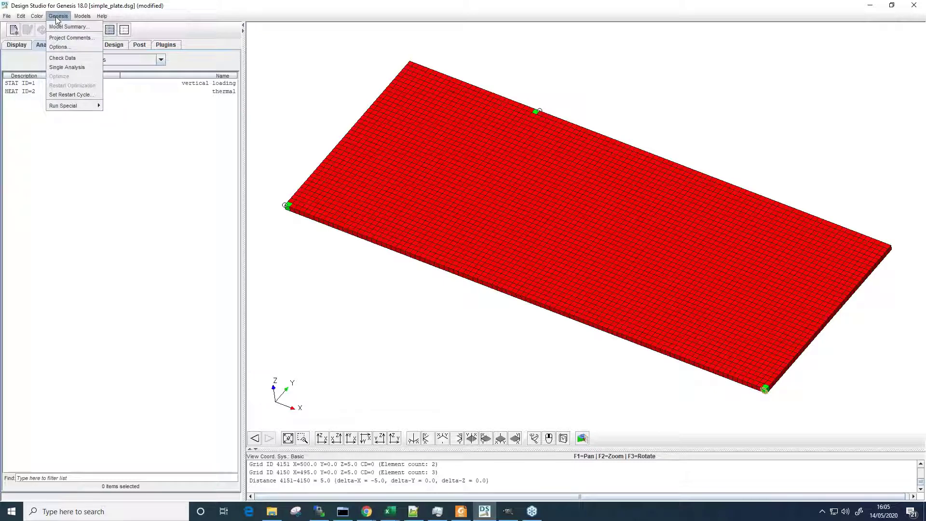
click(59, 47)
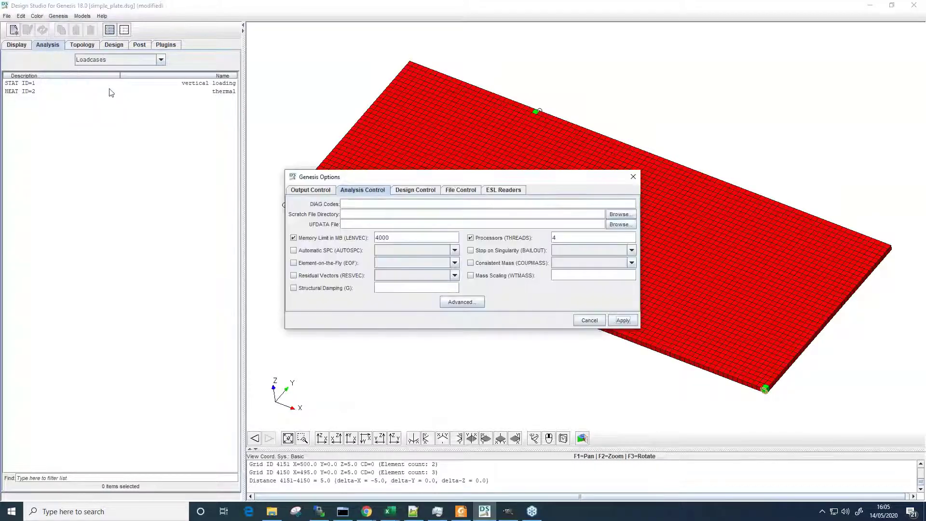
click(415, 192)
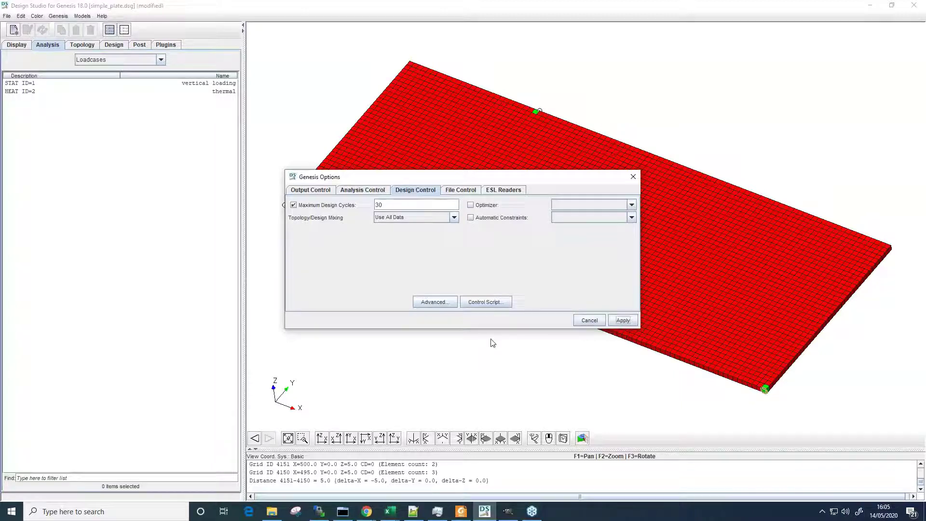
click(502, 302)
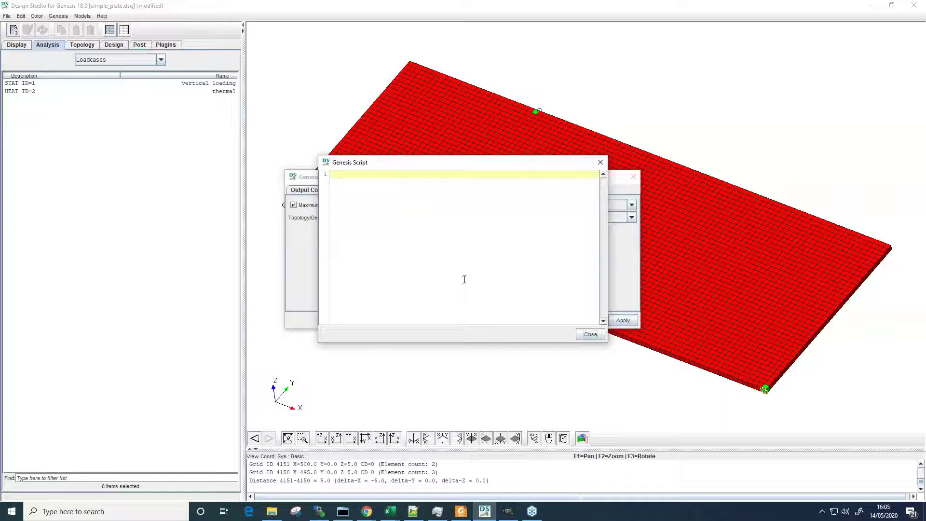
key(ctrl+v)
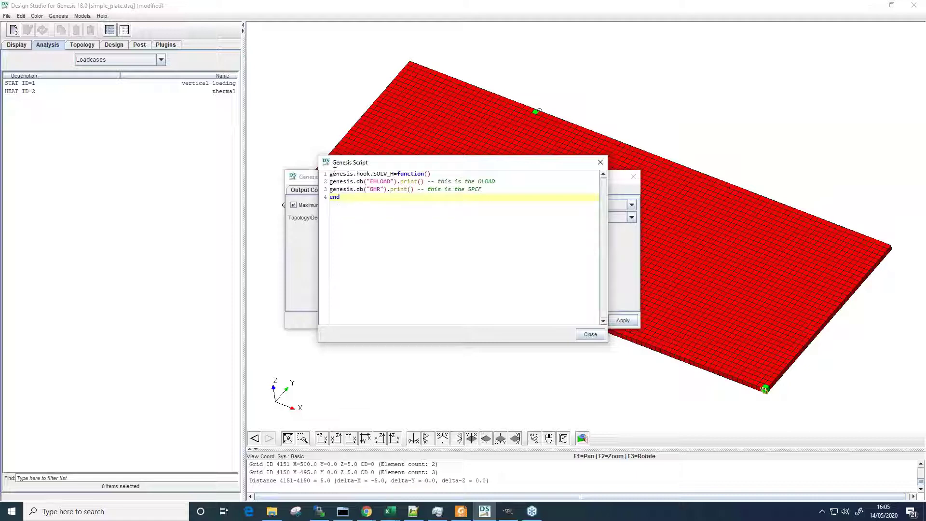
double_click(372, 189)
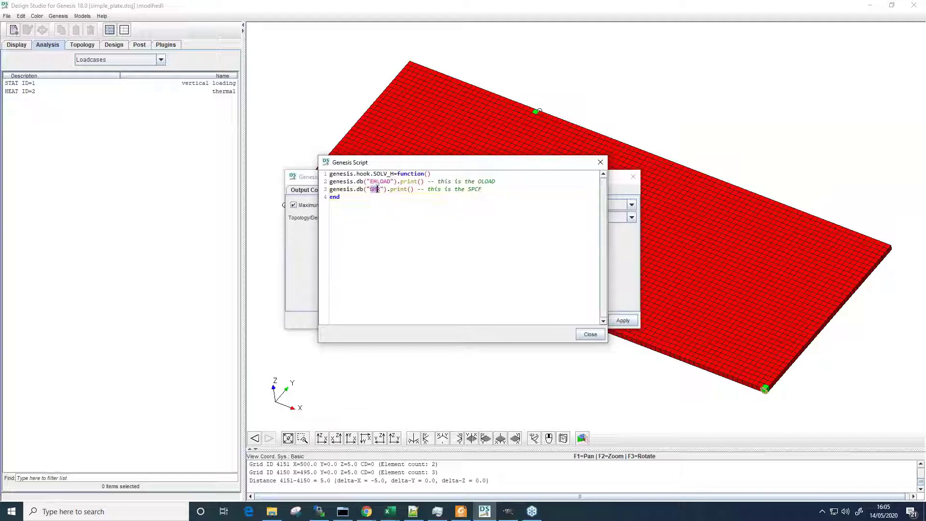
drag(386, 189, 488, 190)
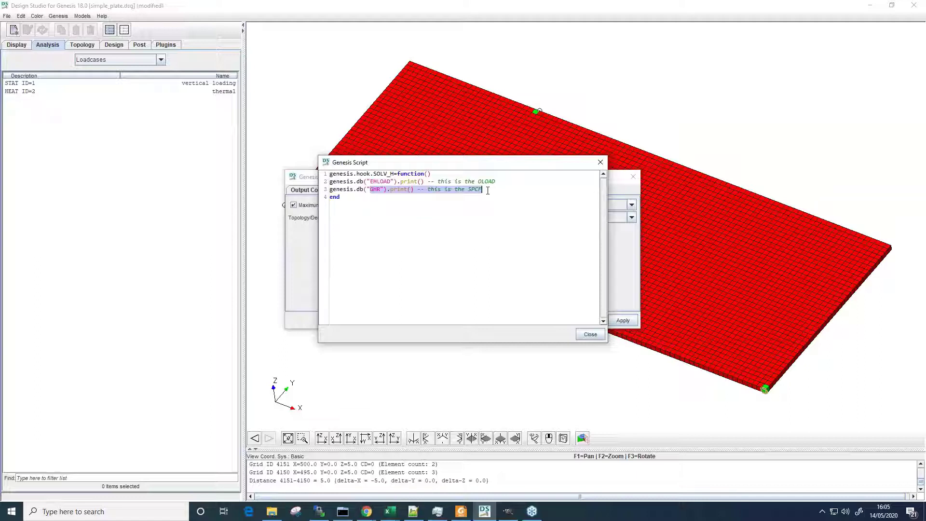
click(589, 333)
click(615, 322)
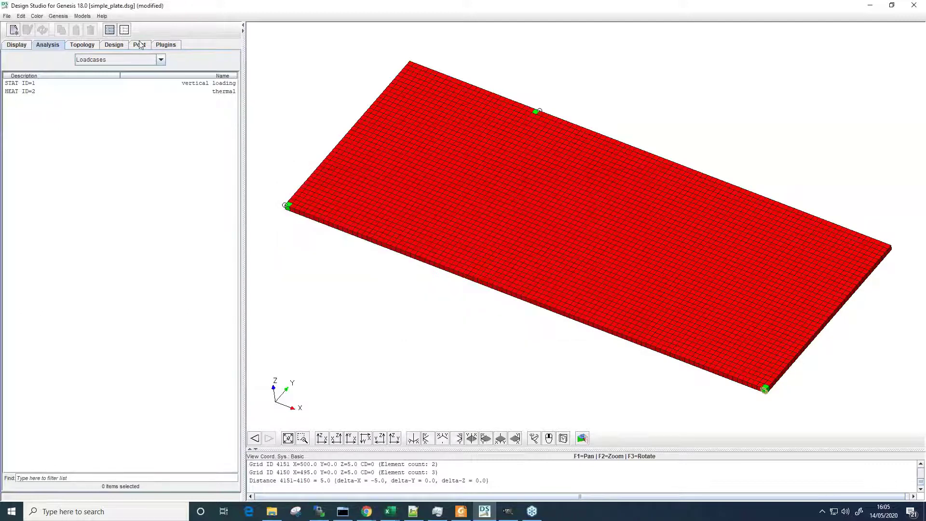
Run a single analysis and import the simple_plate_dsg00.op2.gz results file for post-processing.
click(57, 16)
click(67, 67)
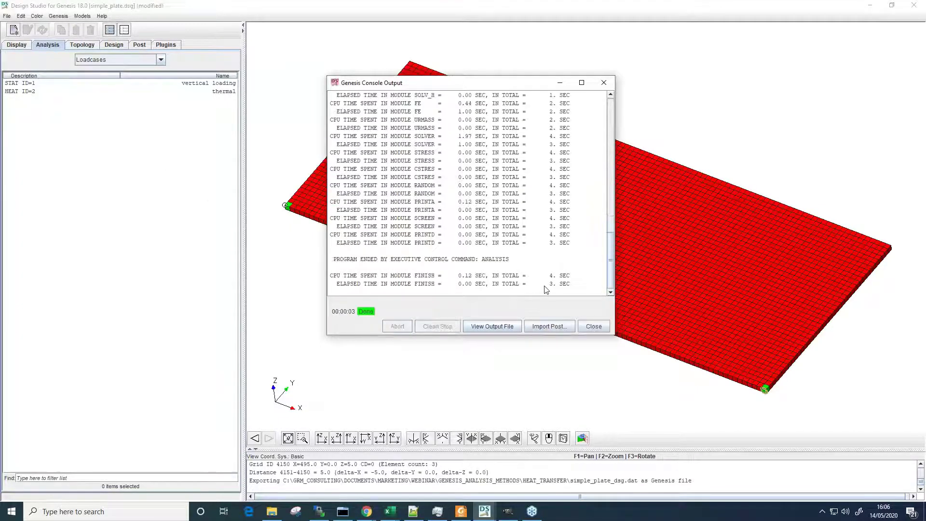
click(559, 329)
click(438, 184)
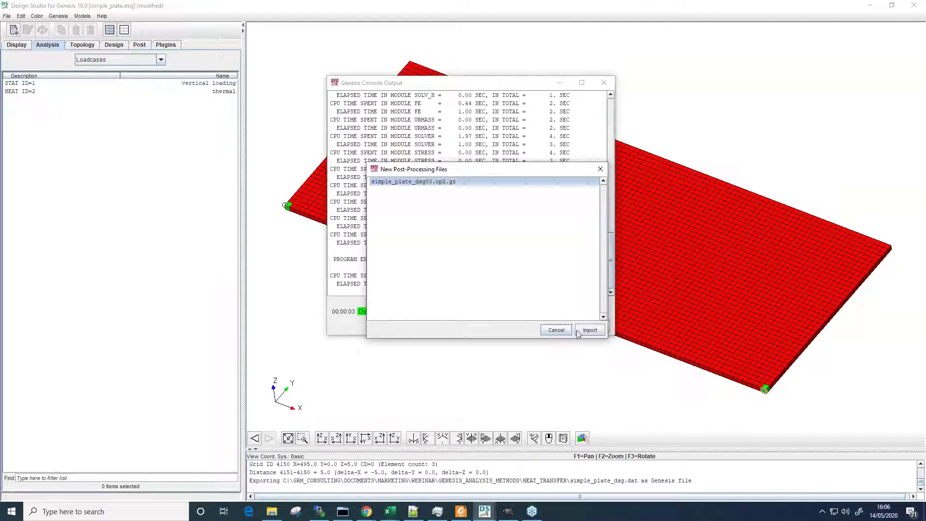
click(590, 331)
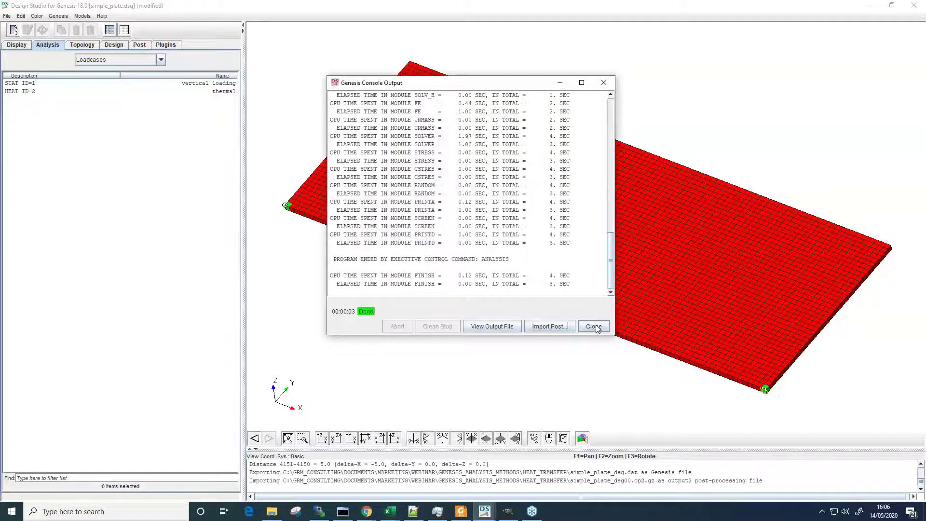
click(594, 327)
Display the loadcase 2 temperature results as filled contours on the plate.
click(144, 44)
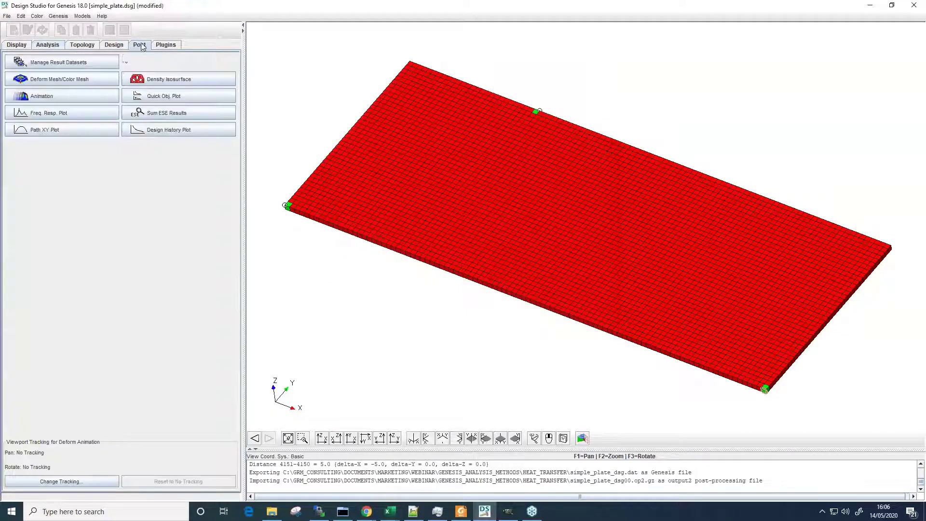
click(84, 79)
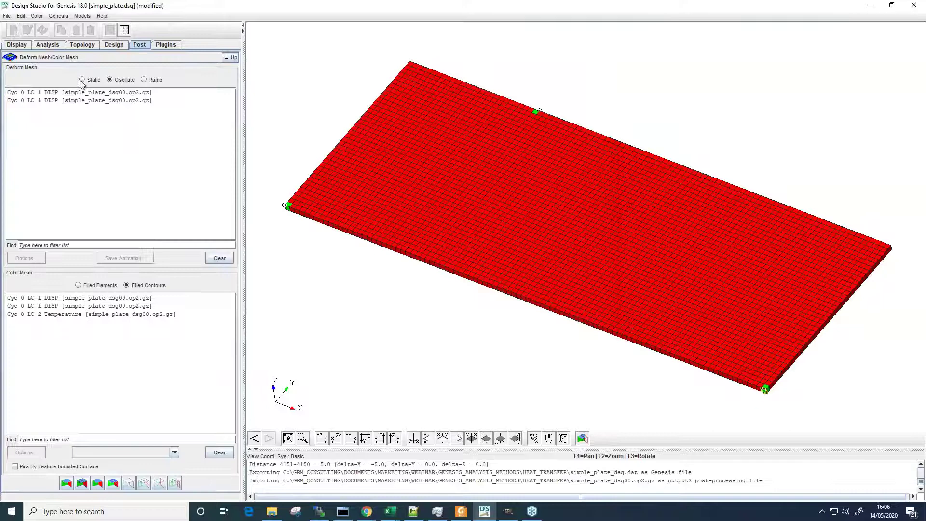
click(120, 314)
middle_drag(549, 209, 545, 205)
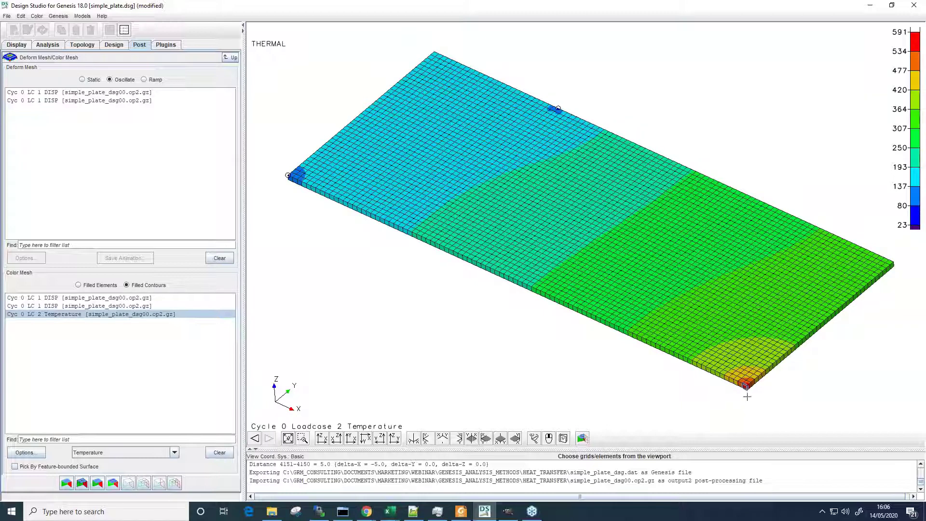
Inspect the temperature contours around the plate's hot corner and return to the analysis loadcases list.
mouse_move(745, 387)
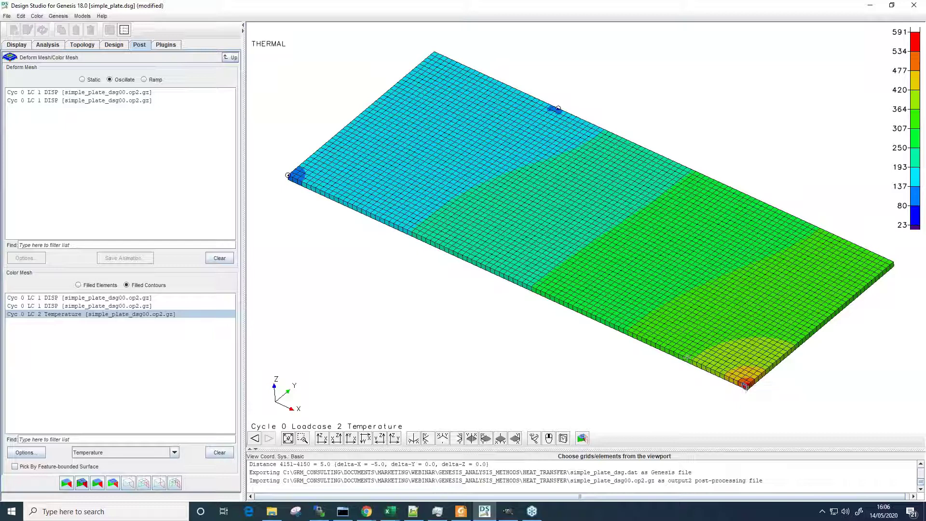
scroll(451, 161, down, 3)
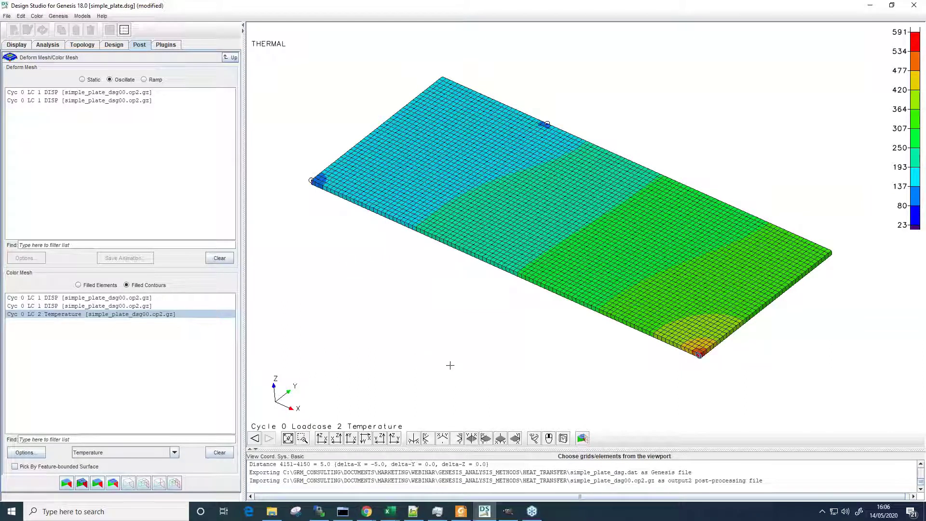
mouse_move(700, 355)
scroll(700, 354, up, 4)
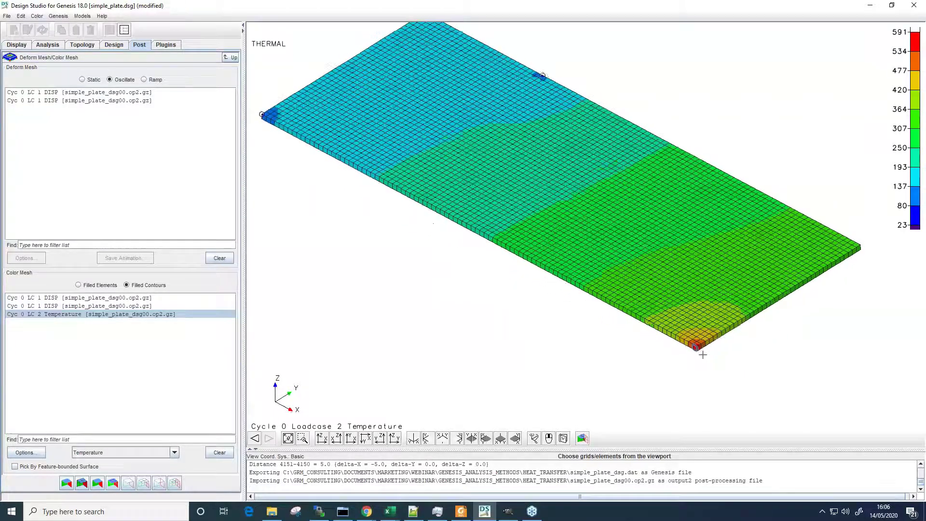
scroll(703, 355, up, 2)
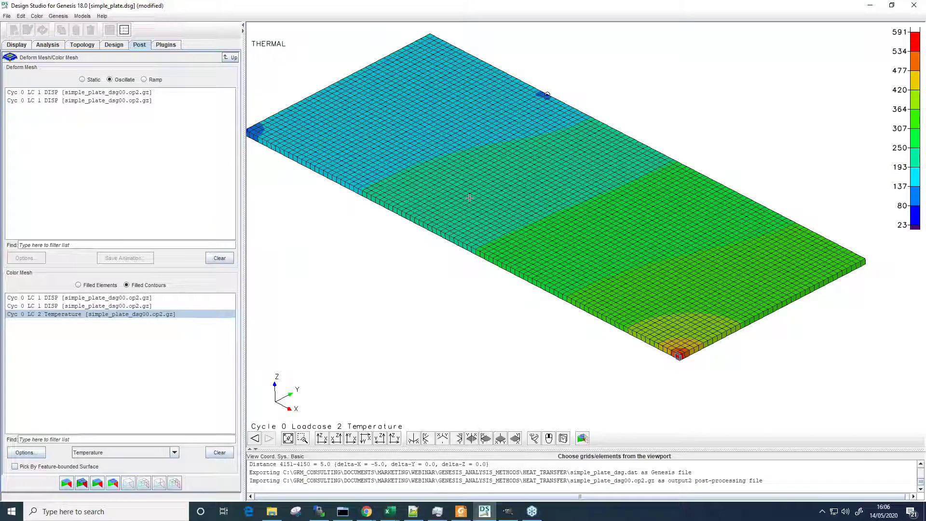
click(231, 57)
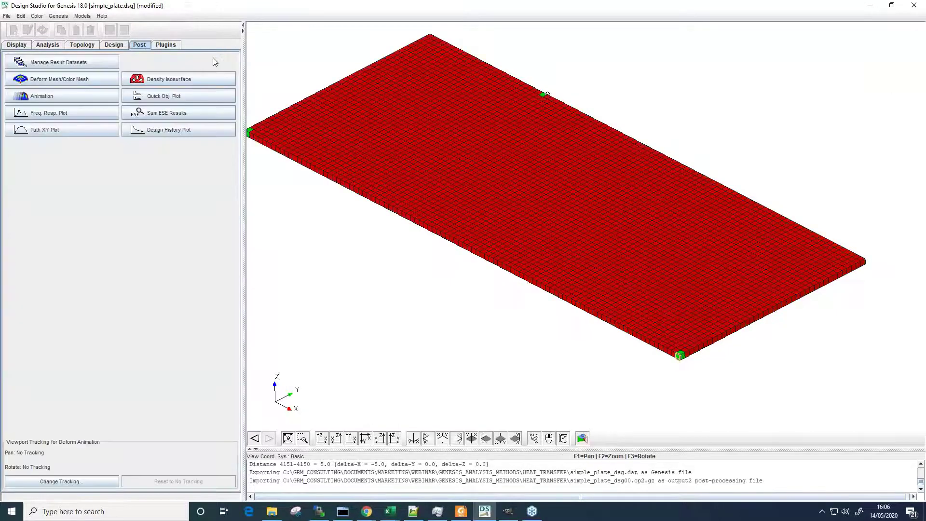
click(47, 44)
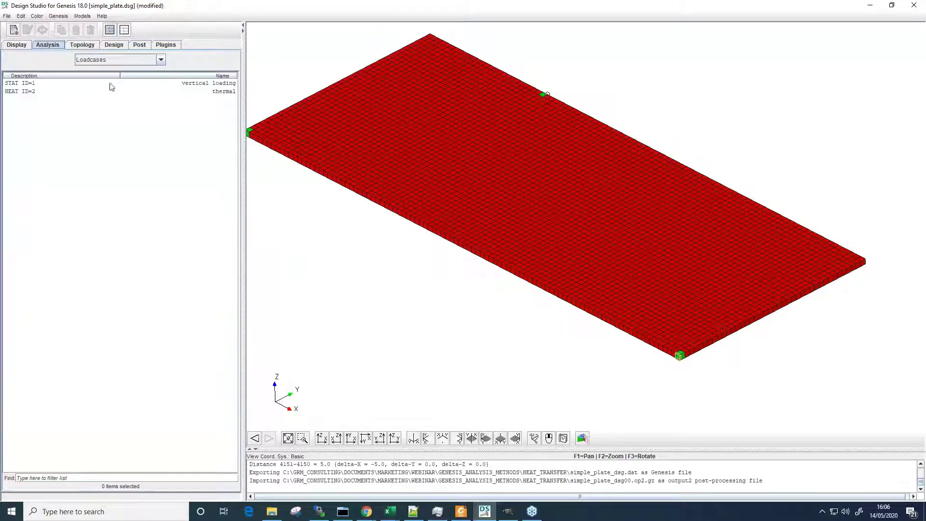
click(14, 30)
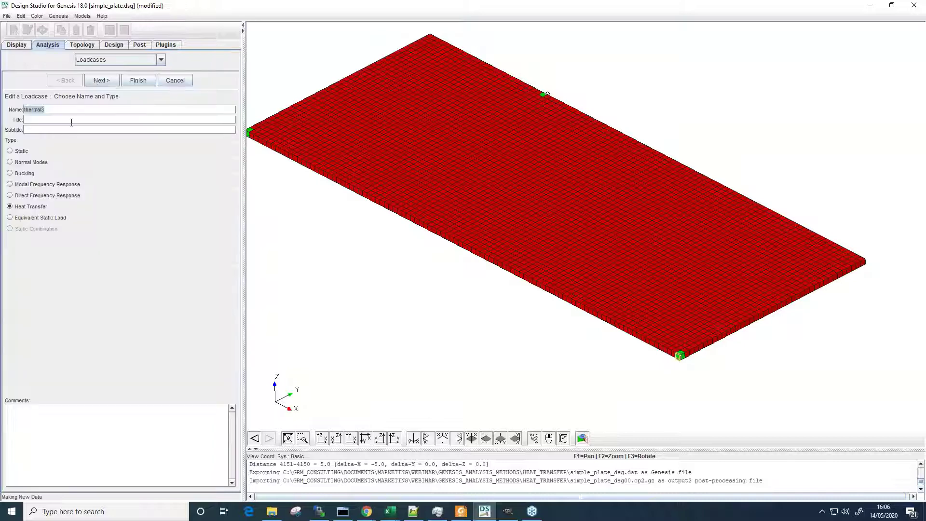
click(101, 80)
click(126, 111)
click(144, 129)
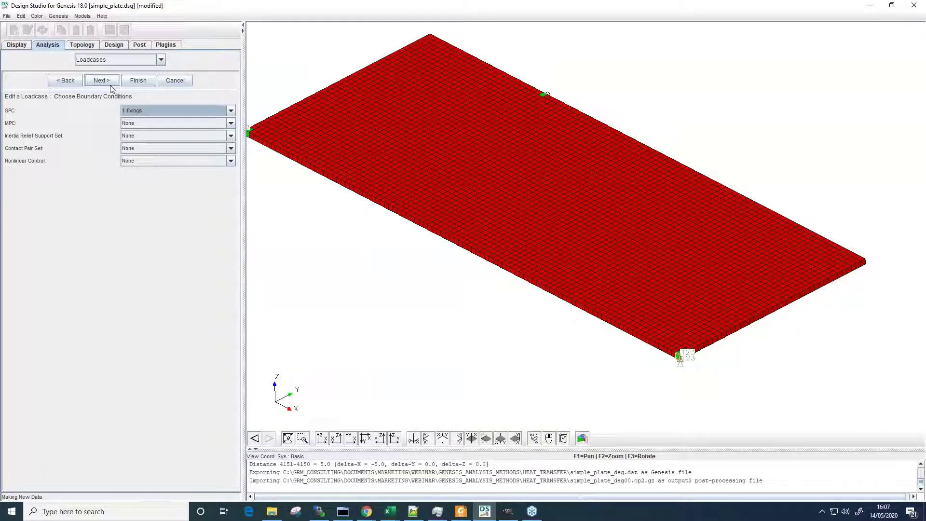
click(103, 80)
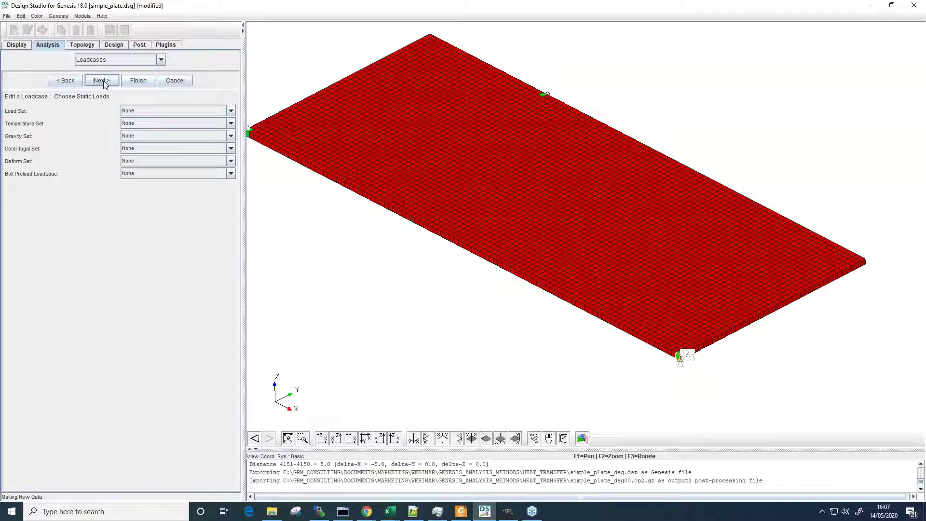
click(175, 81)
Identify the selected grids at the plate's constrained corner and long edge to get their IDs.
key(F3)
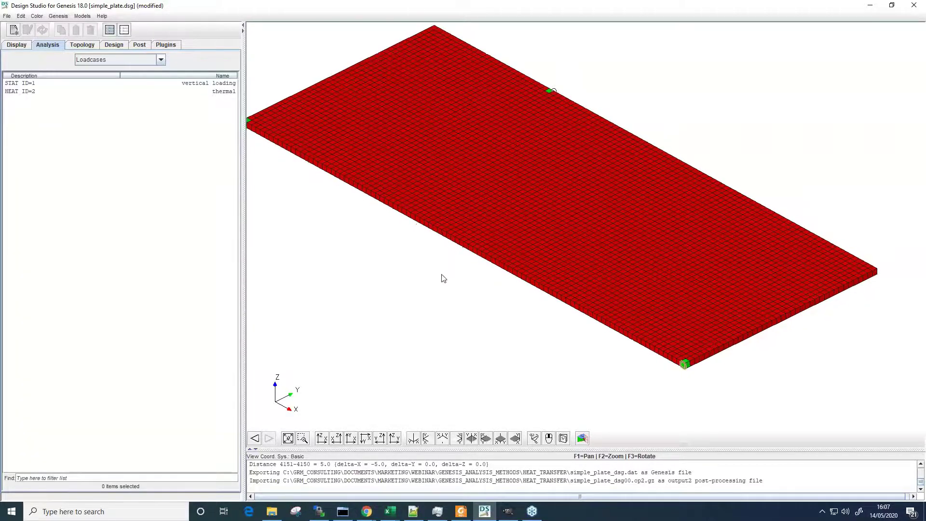
scroll(418, 213, up, 5)
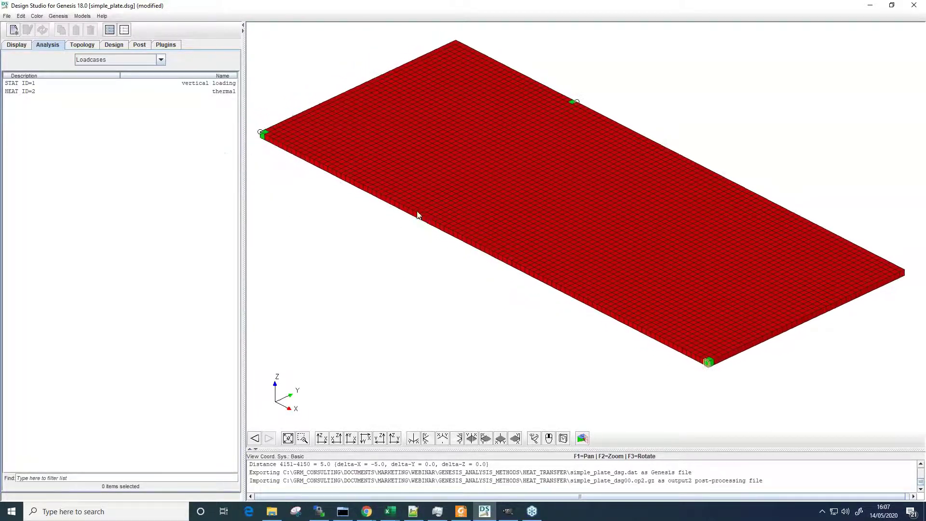
middle_drag(418, 213, 422, 213)
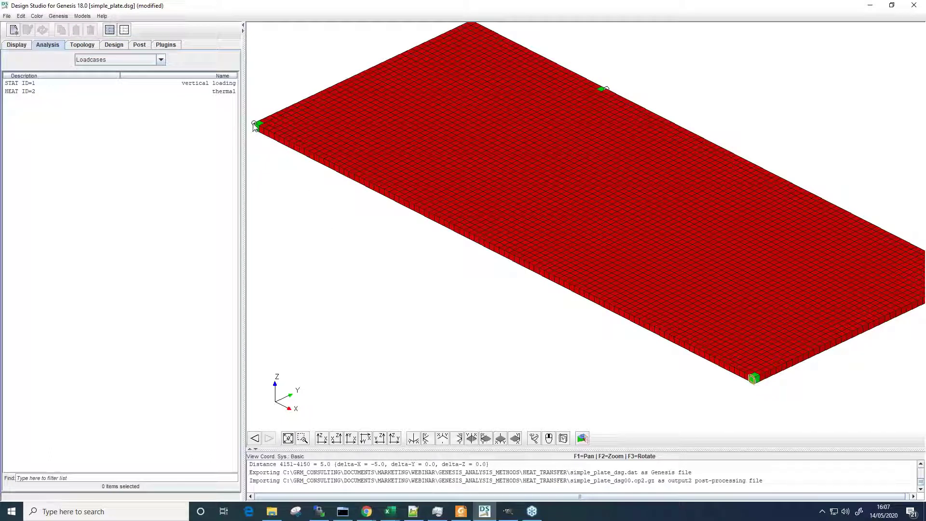
scroll(304, 146, up, 5)
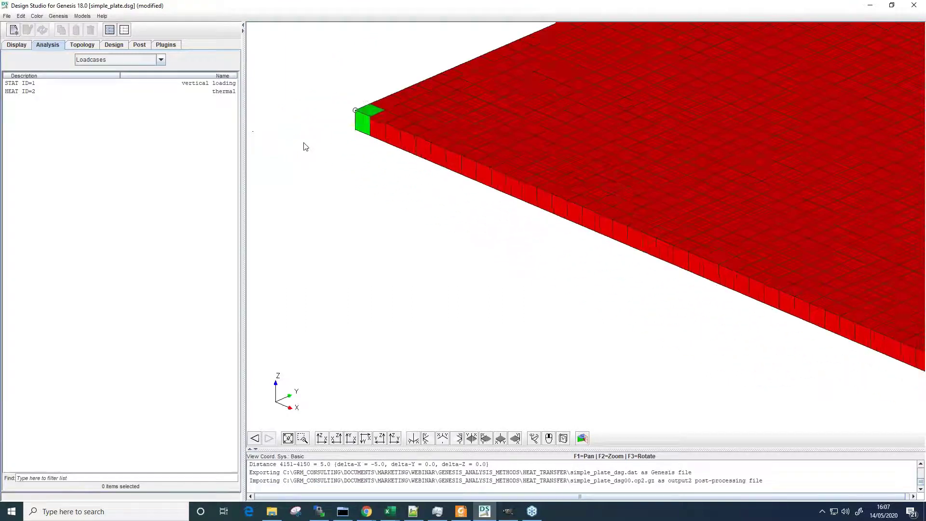
scroll(304, 144, up, 2)
middle_drag(304, 145, 393, 226)
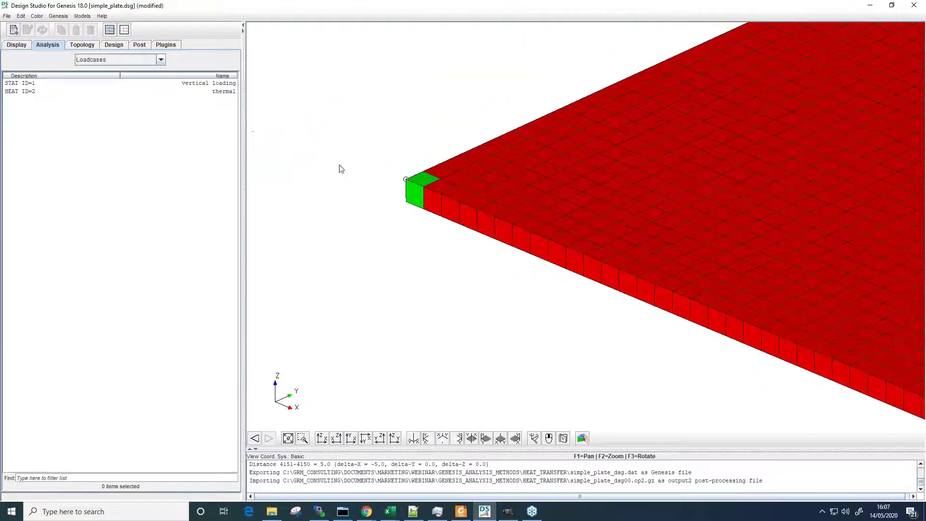
click(101, 62)
click(105, 196)
click(205, 482)
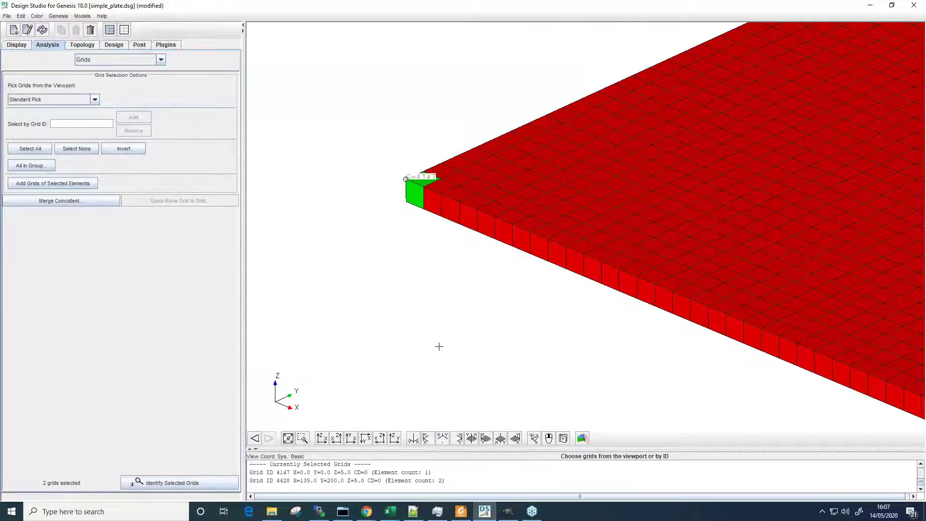
Switch to Notepad++, open simple_plate_dsg.out and examine the printed EHLOAD array.
click(413, 511)
click(17, 26)
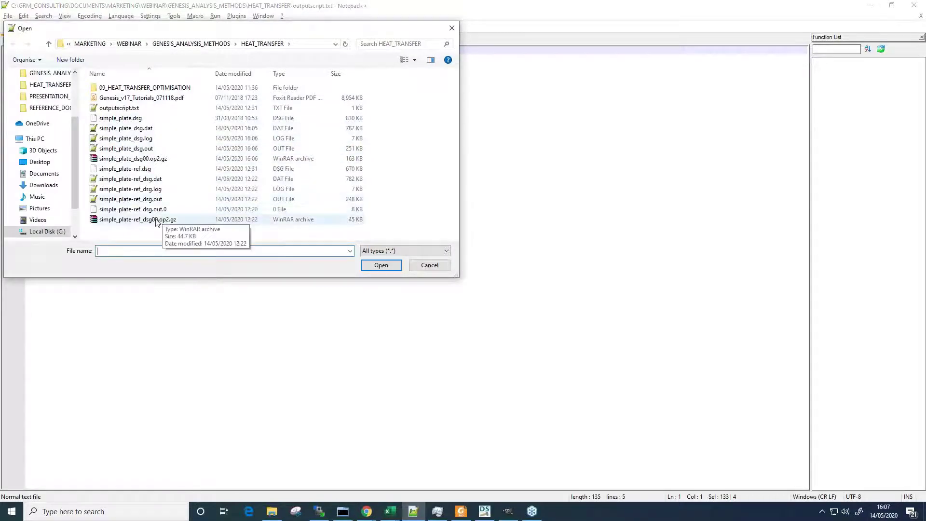
click(144, 151)
double_click(145, 151)
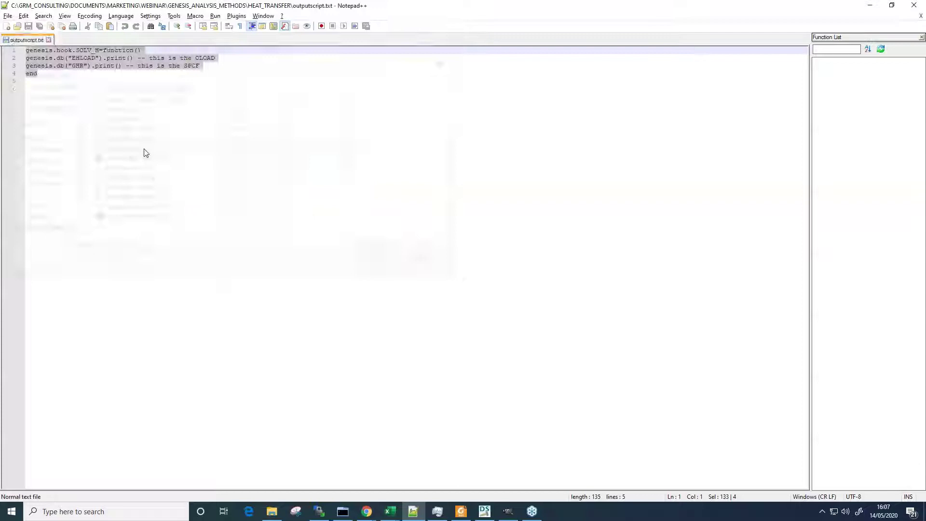
scroll(499, 231, down, 19)
scroll(497, 230, down, 20)
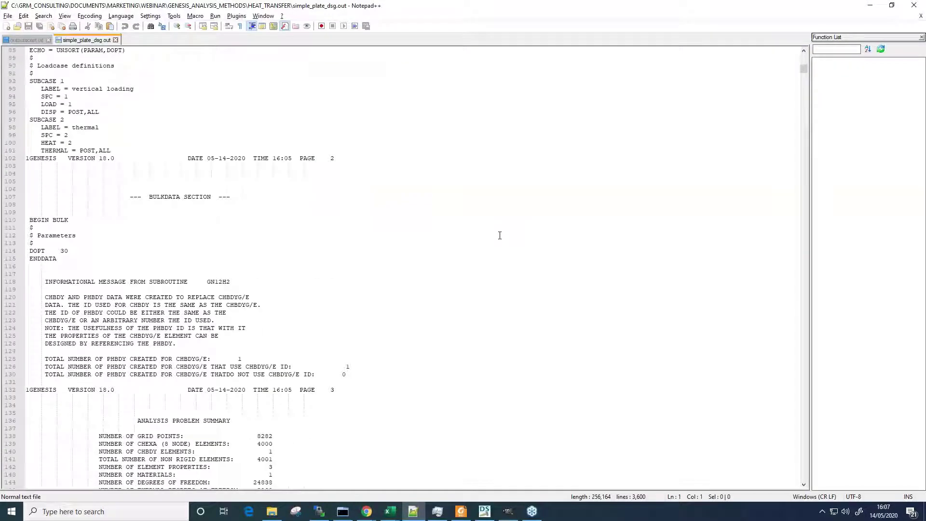
click(223, 192)
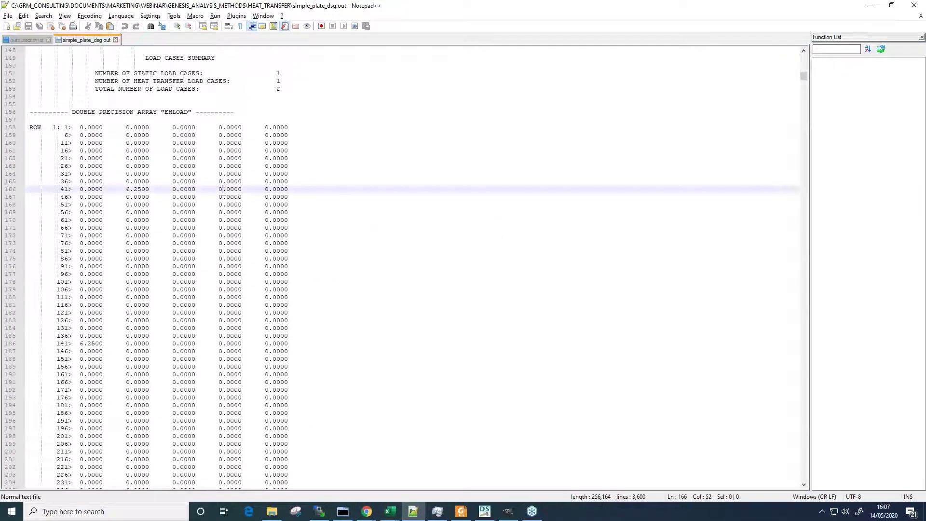
key(shift+Right)
Search the output file for the GHR array.
key(ctrl+f)
text(GH)
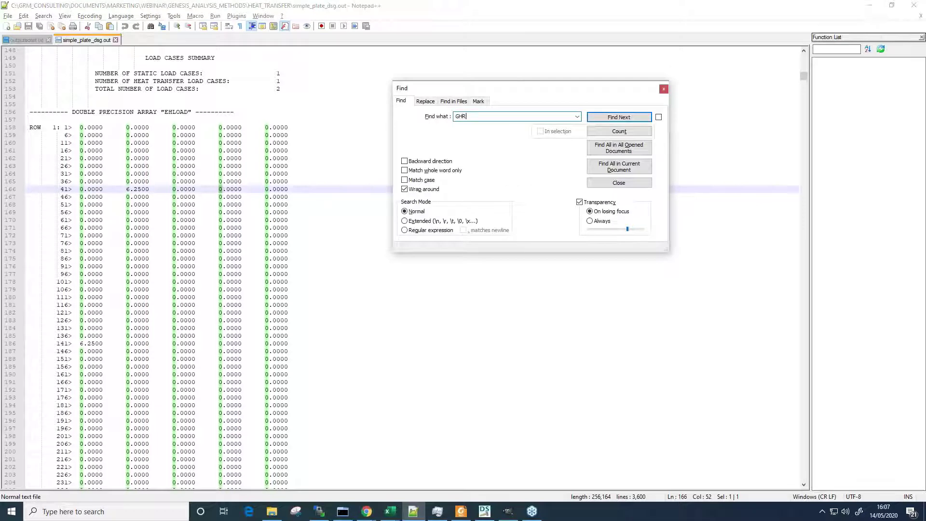
text(R)
key(Return)
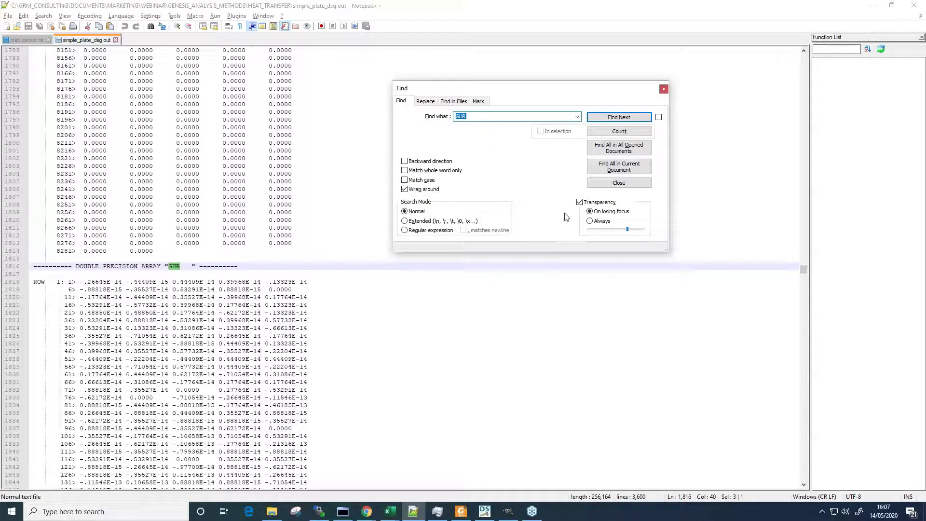
click(619, 183)
Locate the value for grid 4147 in the GHR array and highlight it.
scroll(320, 332, down, 3)
scroll(321, 332, down, 1)
click(319, 328)
key(Page_Down)
key(Page_Down)
key(Page_Down)
key(Page_Down)
key(Page_Down)
key(Page_Down)
key(Page_Down)
key(Page_Down)
key(Page_Down)
key(Page_Down)
key(Page_Down)
key(Page_Down)
key(Page_Down)
key(Page_Down)
key(Page_Down)
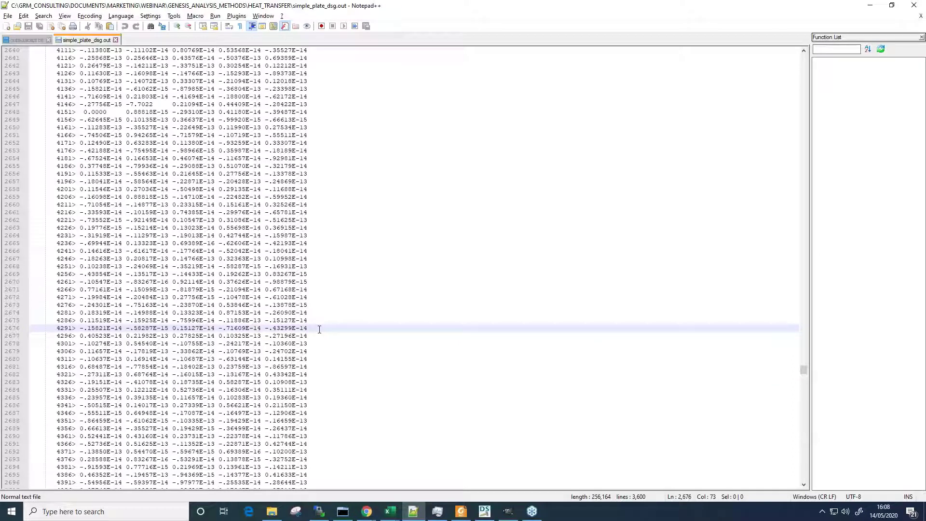
drag(57, 104, 168, 103)
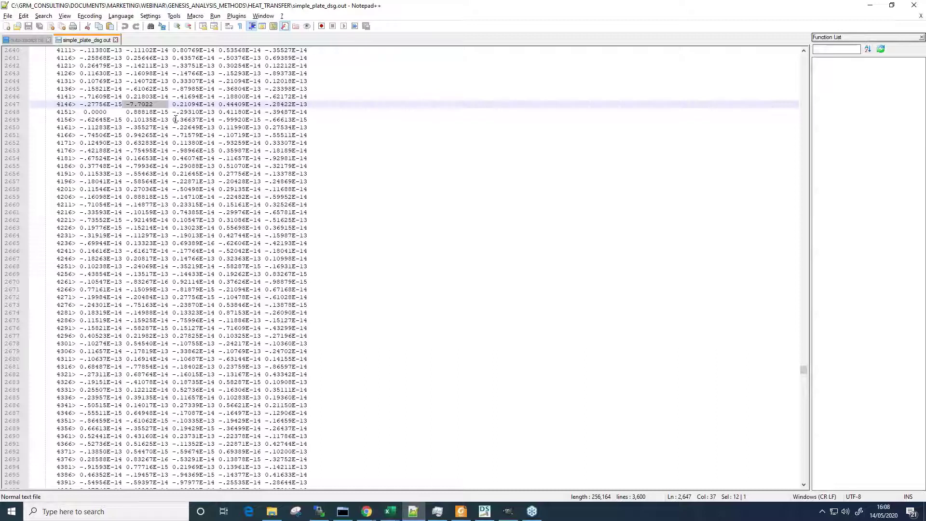
Switch to Excel, create a blank workbook and enter 7.7 in cell E4.
mouse_move(392, 514)
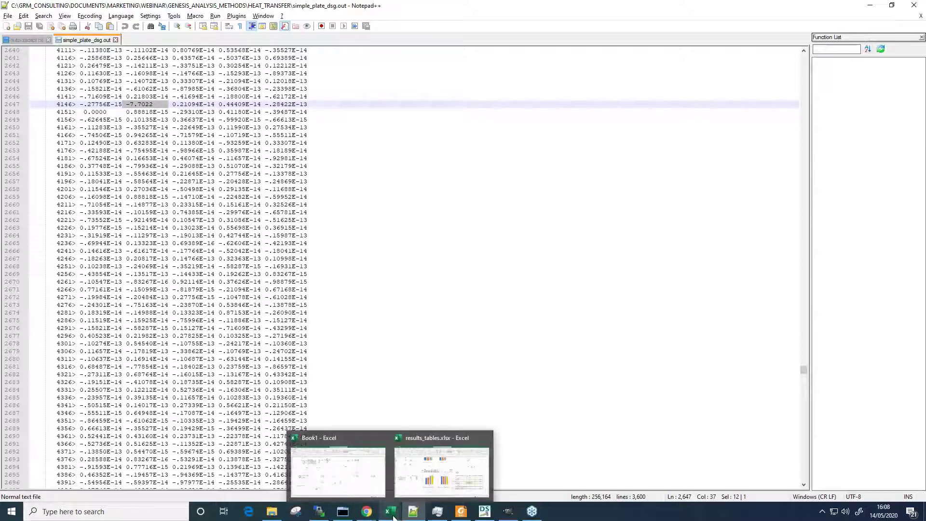
click(355, 487)
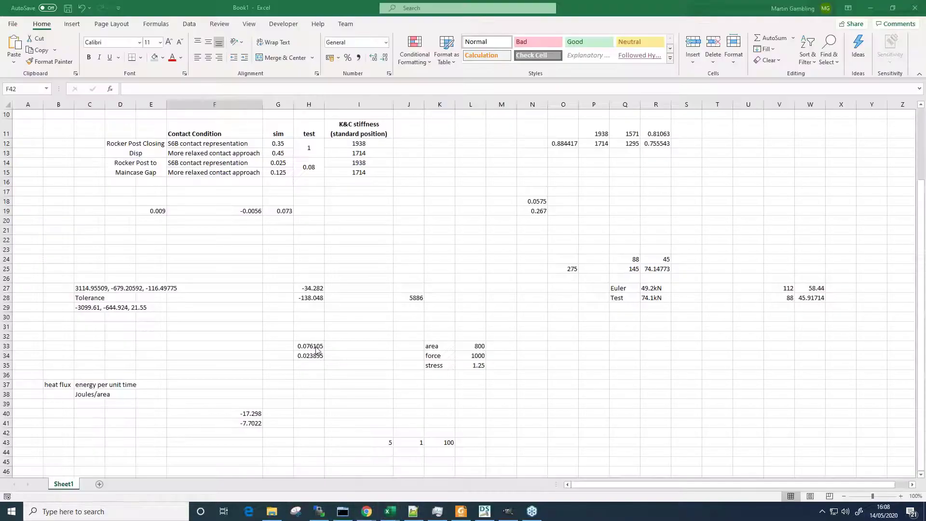
click(13, 24)
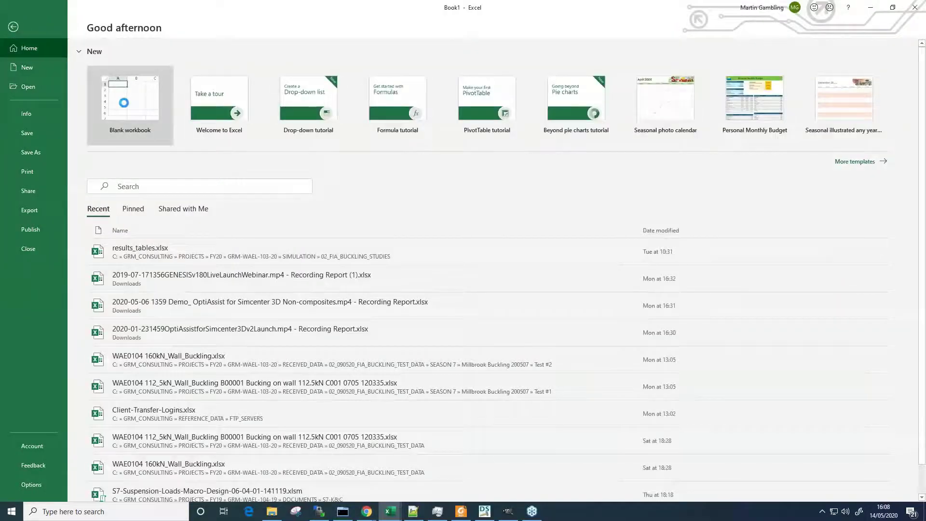
click(123, 102)
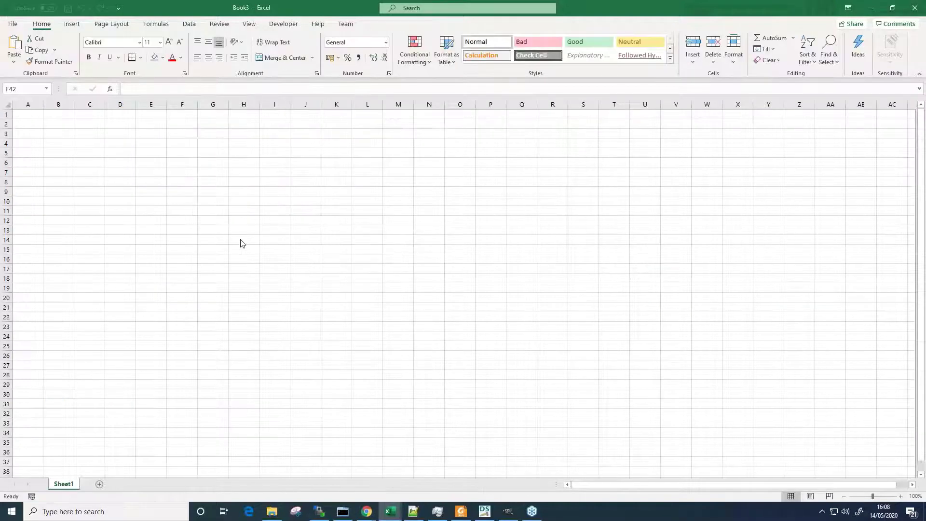
click(152, 146)
text(7.7)
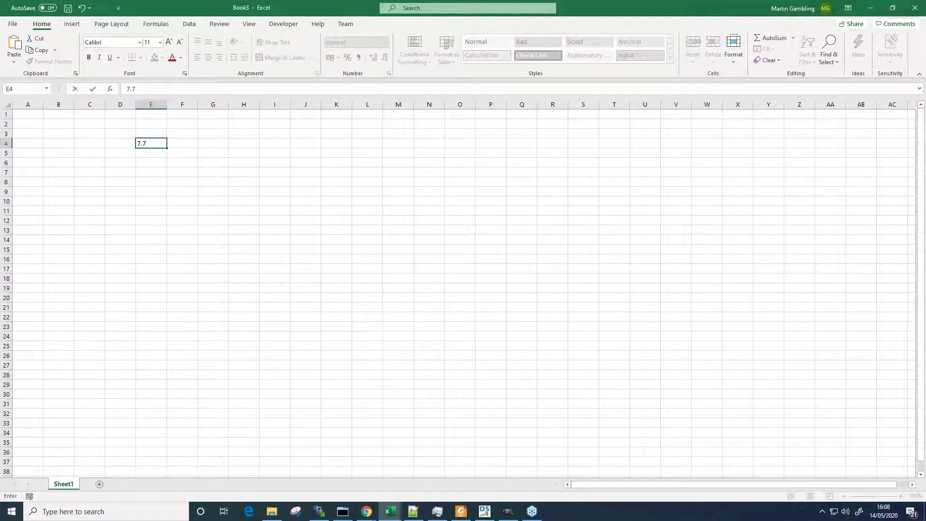
key(Return)
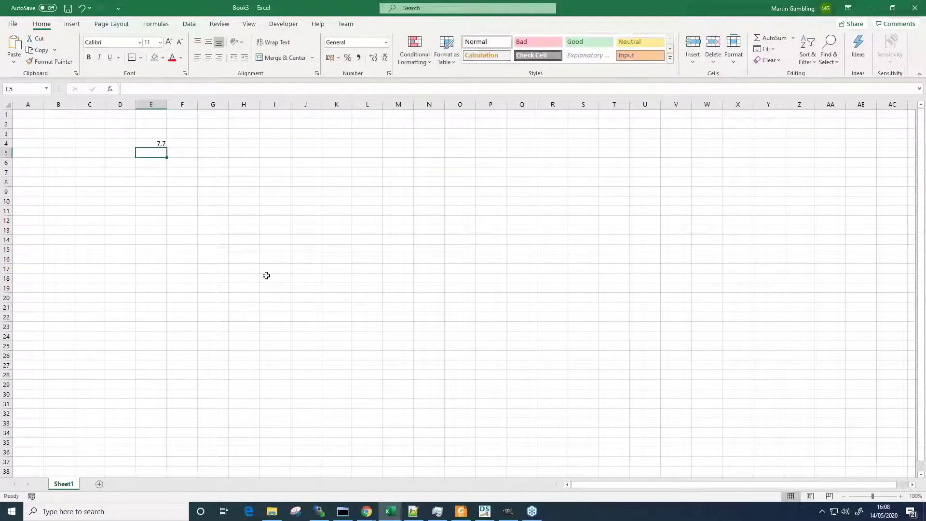
Return to Design Studio and check the ID of the constrained grid on the plate's far edge.
click(485, 512)
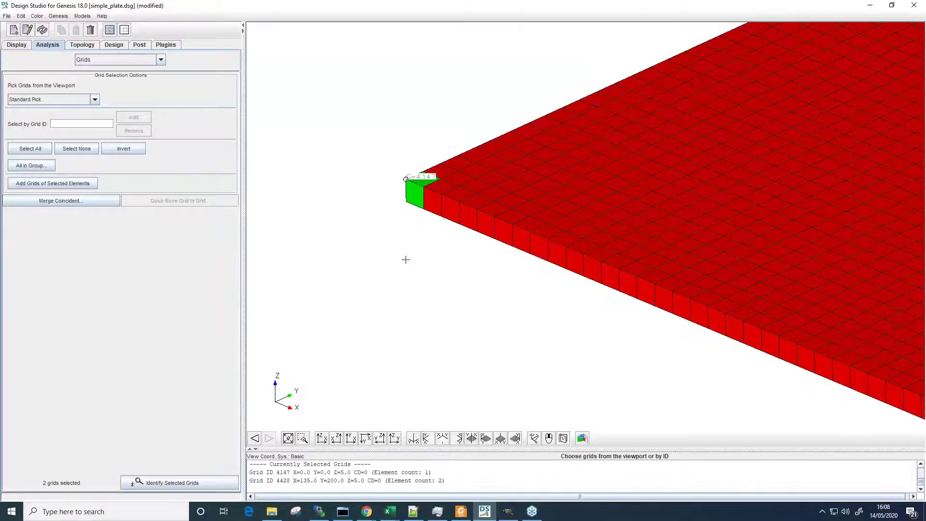
scroll(405, 259, down, 5)
middle_drag(762, 181, 556, 241)
scroll(615, 247, up, 5)
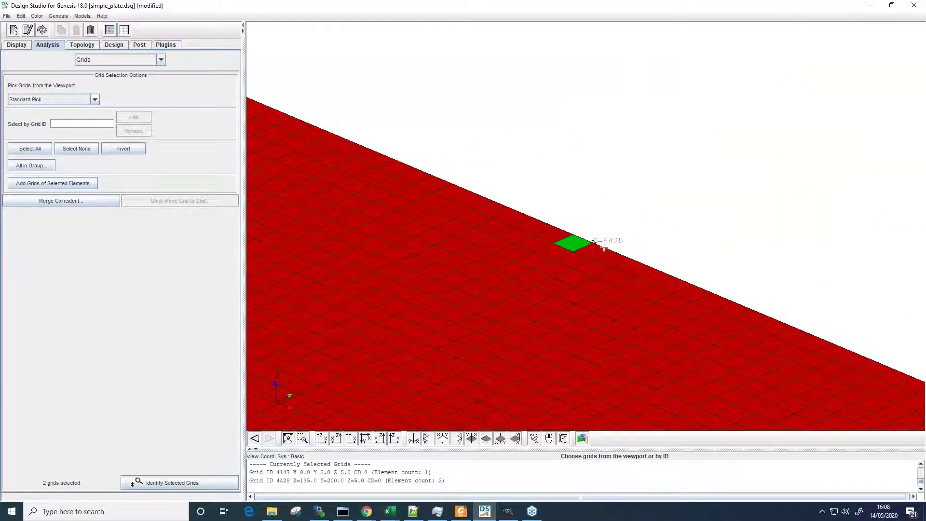
Switch to Notepad++ and highlight the value for grid 4428 in the GHR array.
click(412, 511)
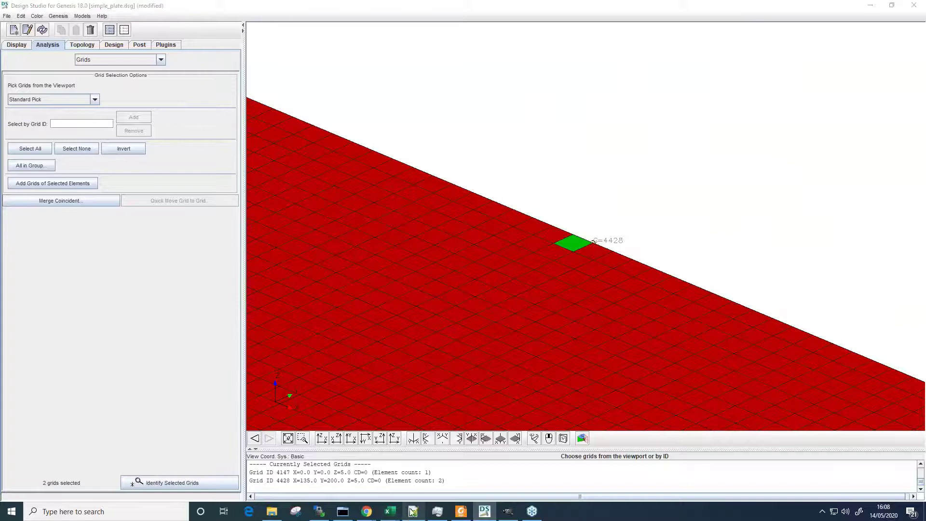
scroll(120, 297, down, 7)
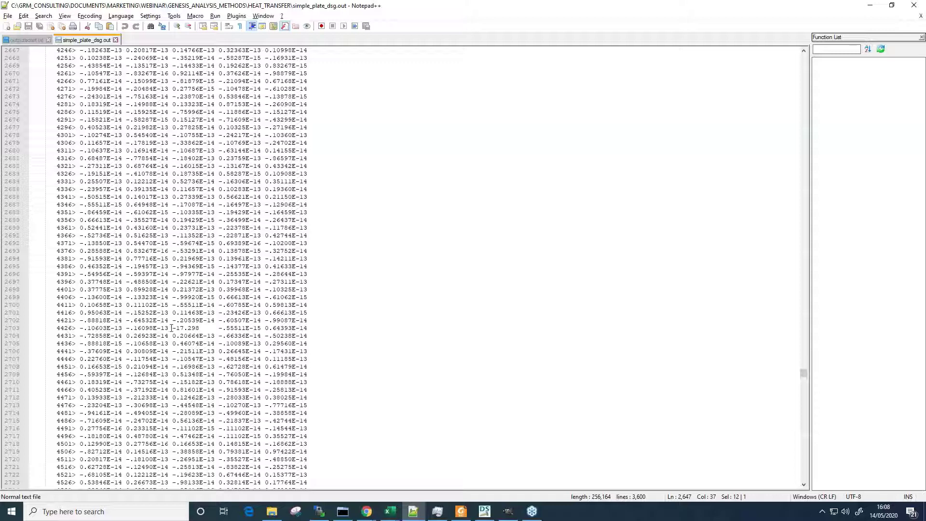
drag(173, 327, 199, 328)
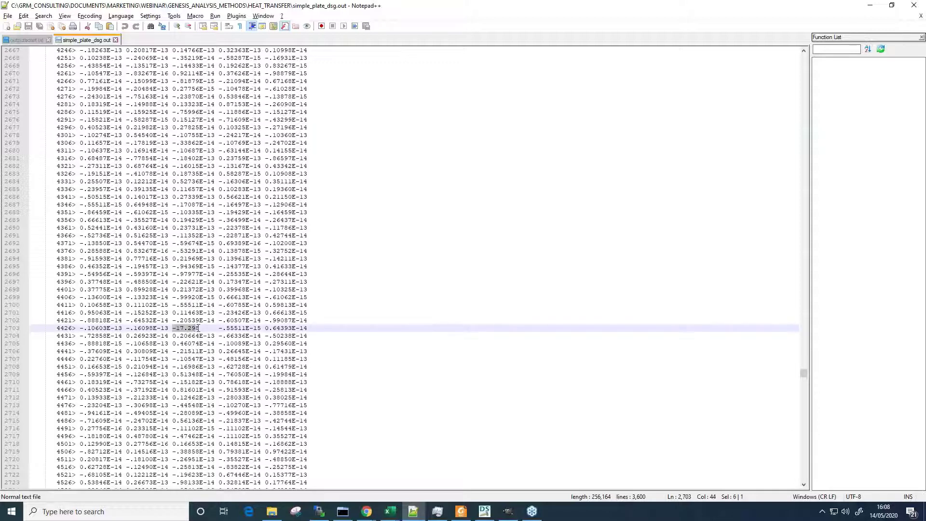
Switch to the Excel workbook, enter 17.3 in cell E5 and sum E4:E6 in cell E7.
click(397, 518)
click(467, 477)
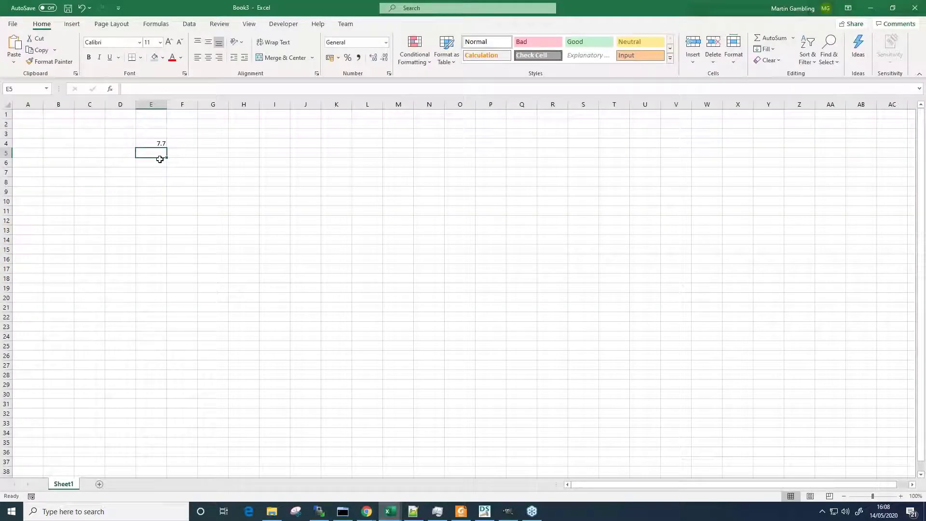
text(17.3)
key(Return)
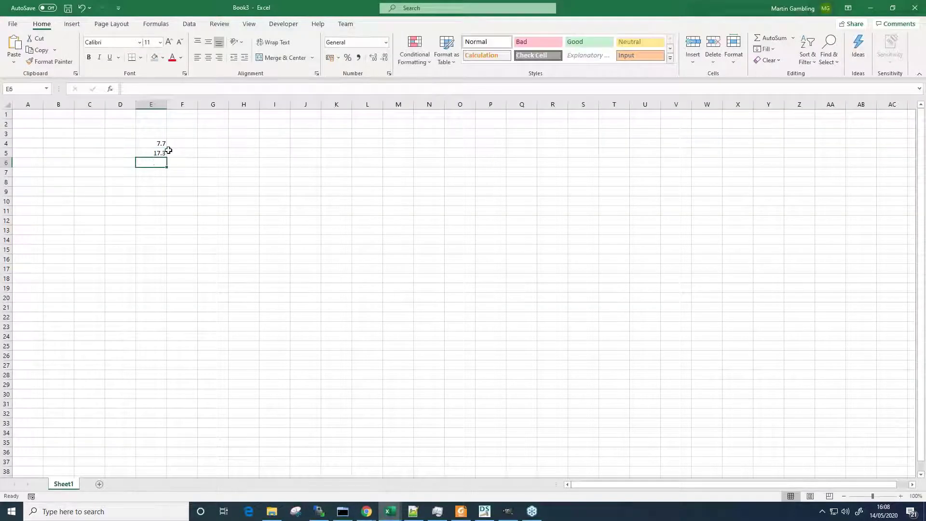
click(152, 172)
click(773, 38)
click(774, 37)
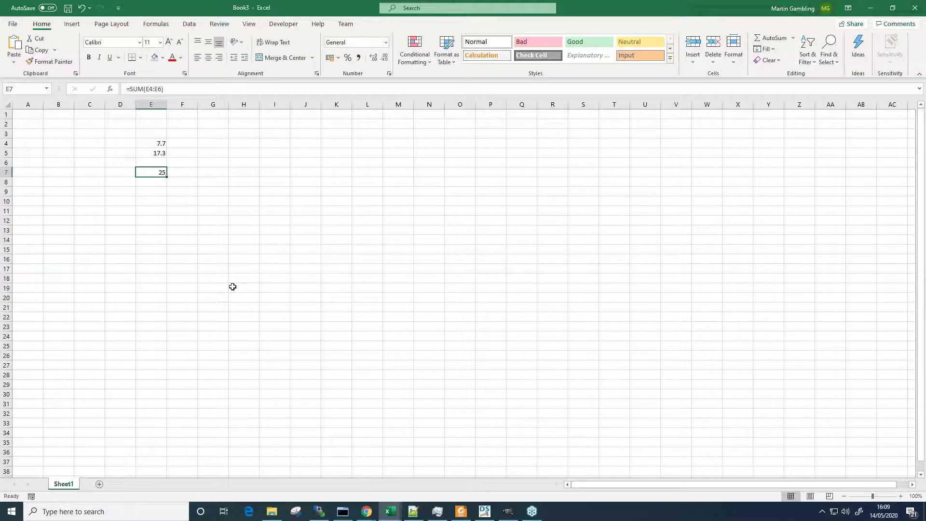
Return to Design Studio and examine the whole plate with its two constrained grids and the loaded corner.
click(485, 512)
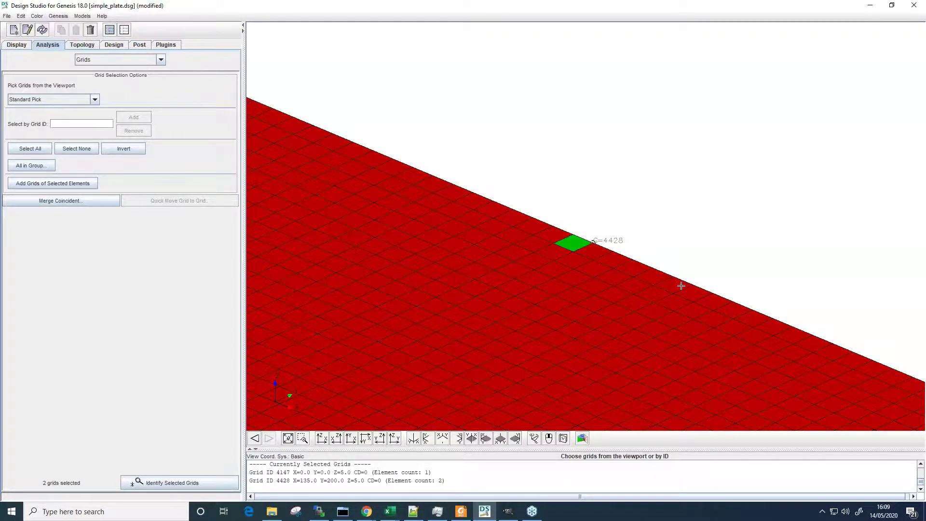
scroll(605, 254, down, 2)
scroll(605, 254, down, 3)
scroll(603, 213, down, 3)
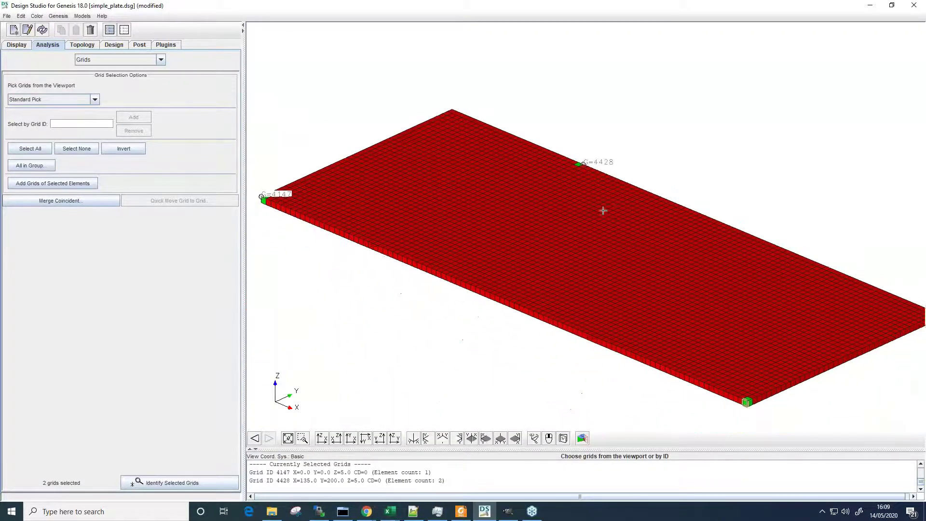
right_drag(597, 227, 590, 223)
middle_drag(589, 223, 588, 225)
right_drag(597, 227, 587, 229)
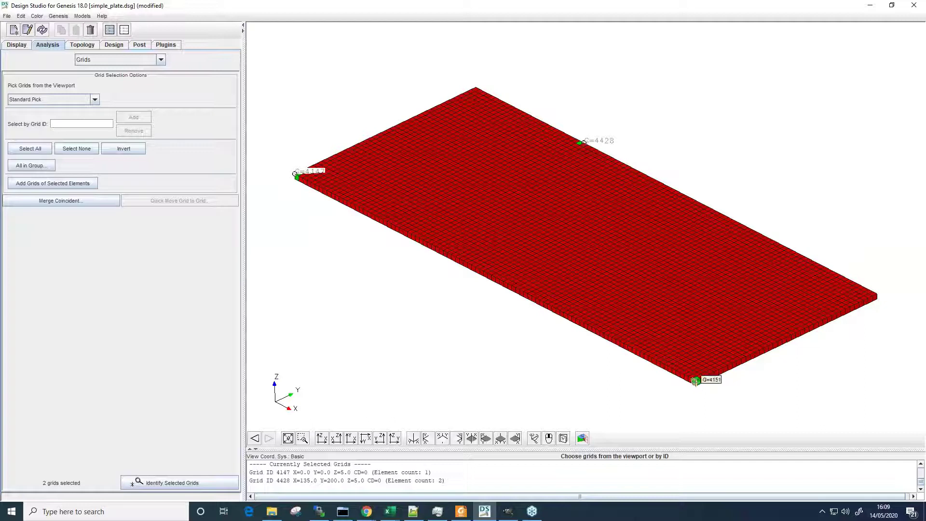
Color the plate's mesh by the cycle 0, loadcase 2 Temperature result from simple_plate_dsg00.op2.gz.
click(145, 45)
click(73, 78)
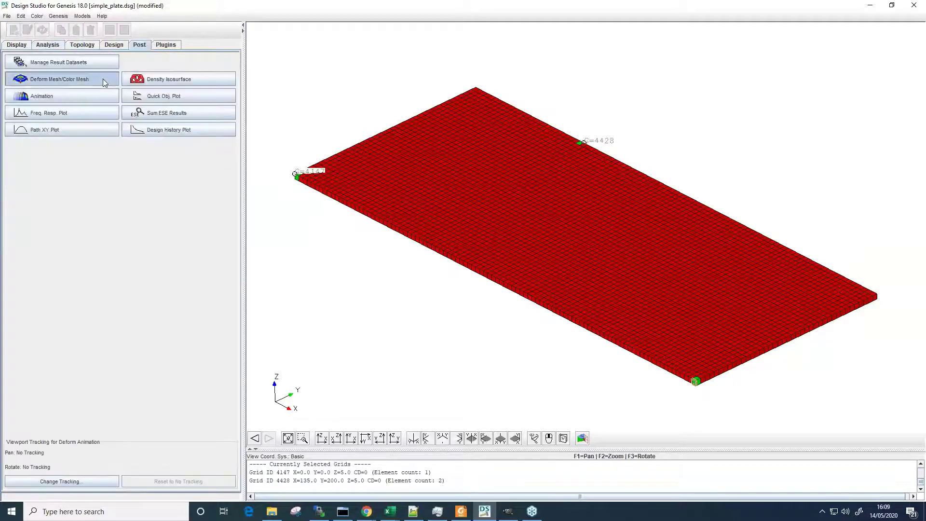
click(116, 315)
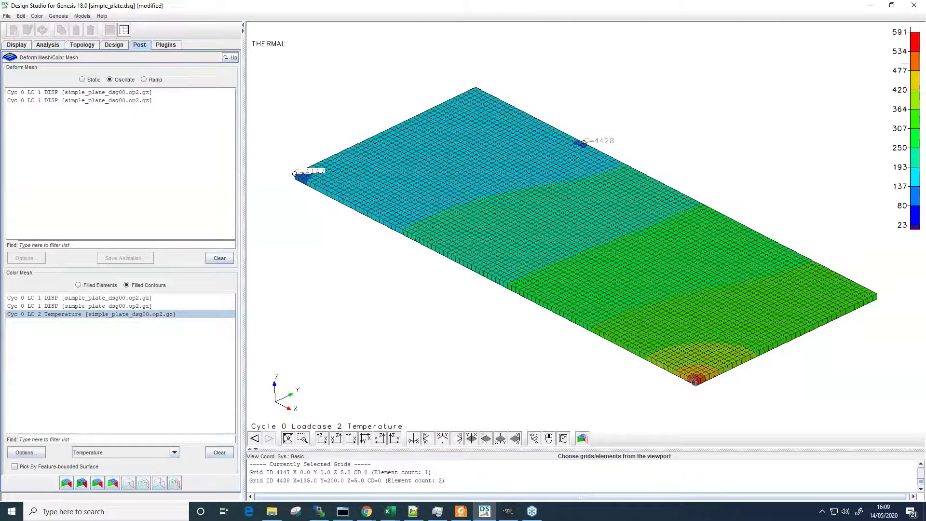